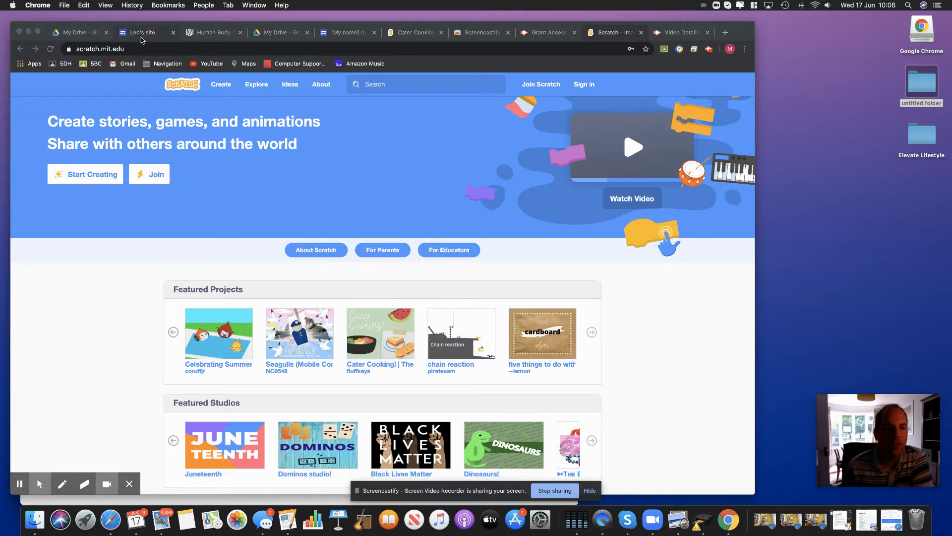
click(345, 33)
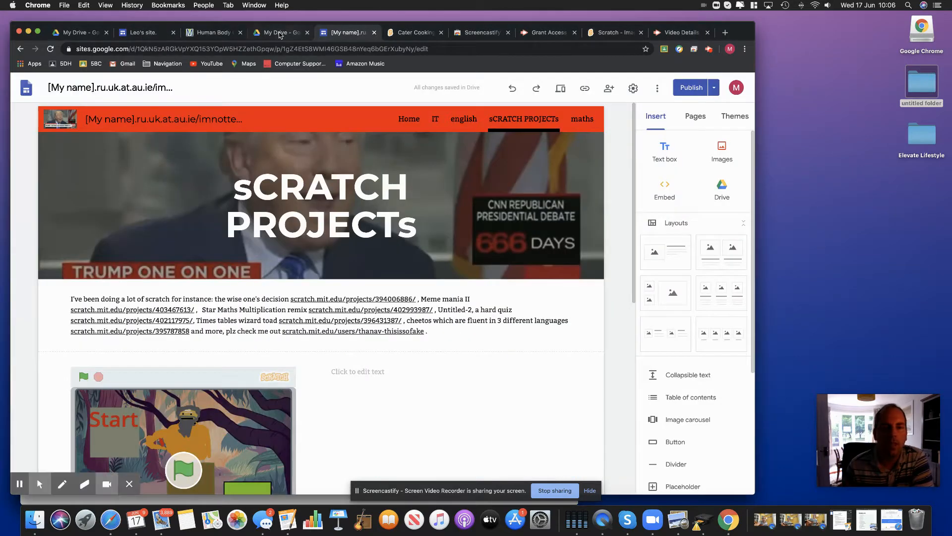
click(149, 32)
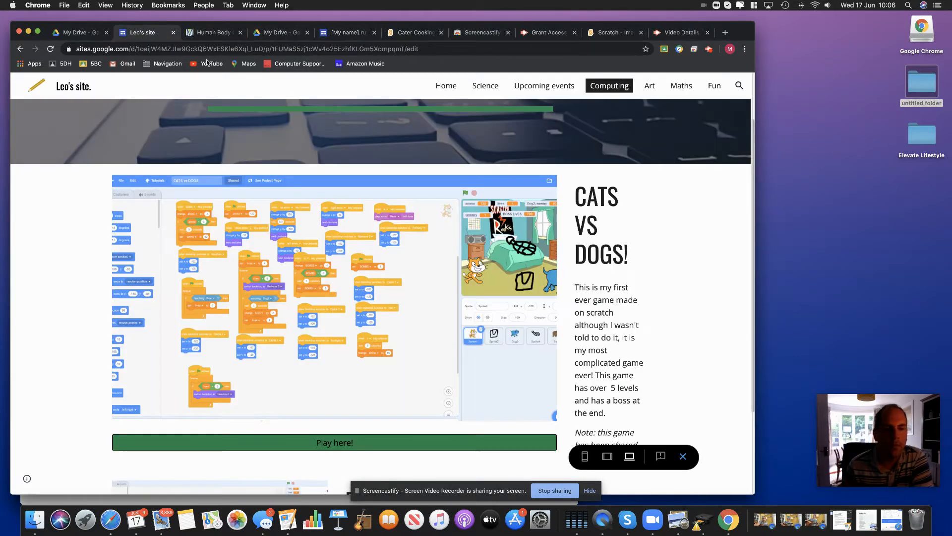
click(76, 32)
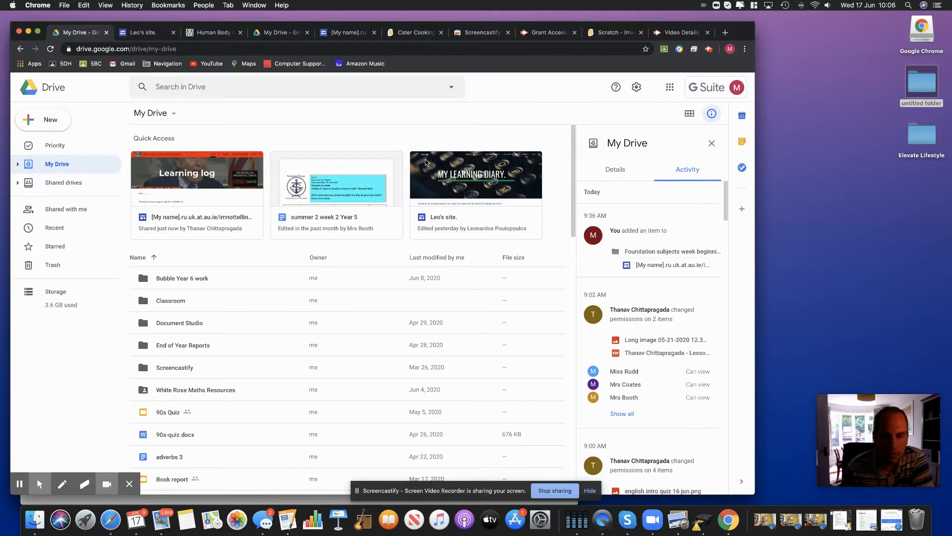
Search the web for "sites", go to Google Sites and open the recent site headed "My Learning Log"
click(238, 49)
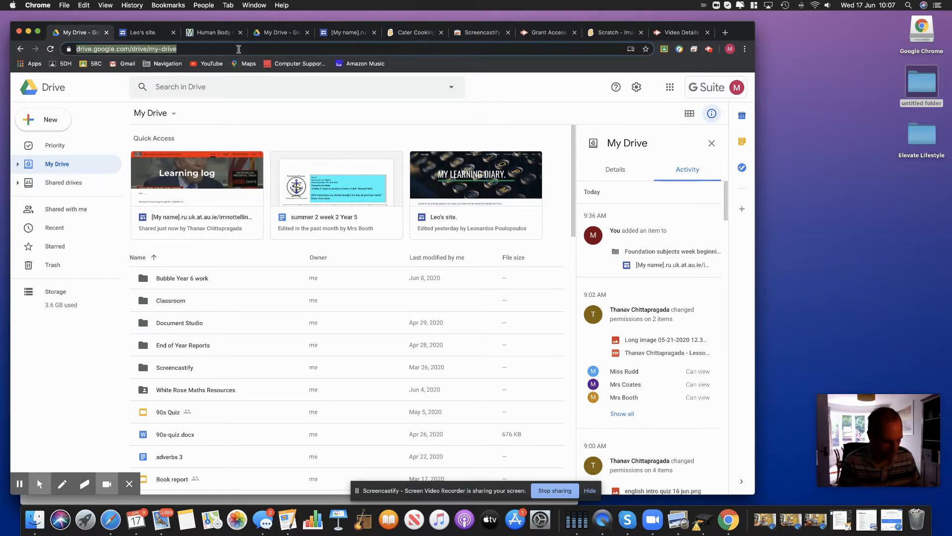
text(sites)
key(Return)
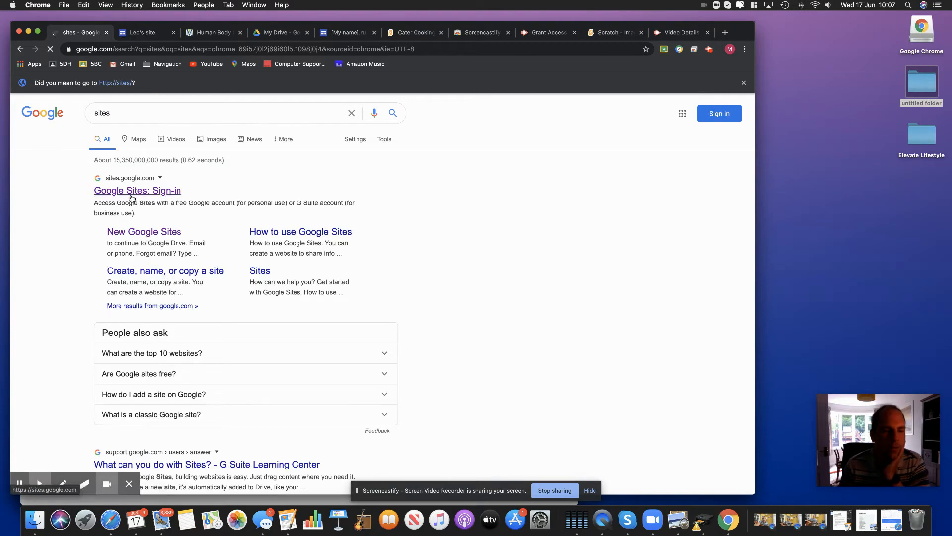
click(131, 194)
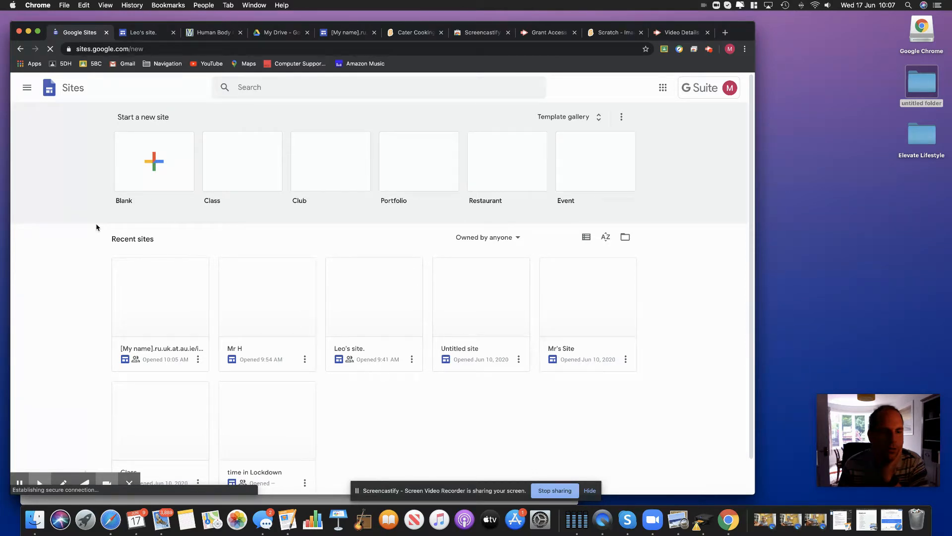
scroll(96, 227, down, 1)
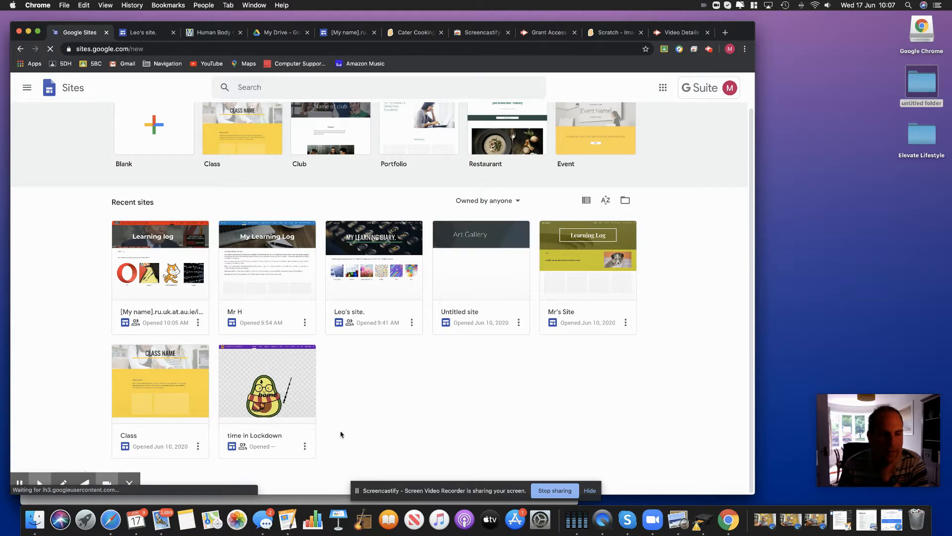
click(281, 254)
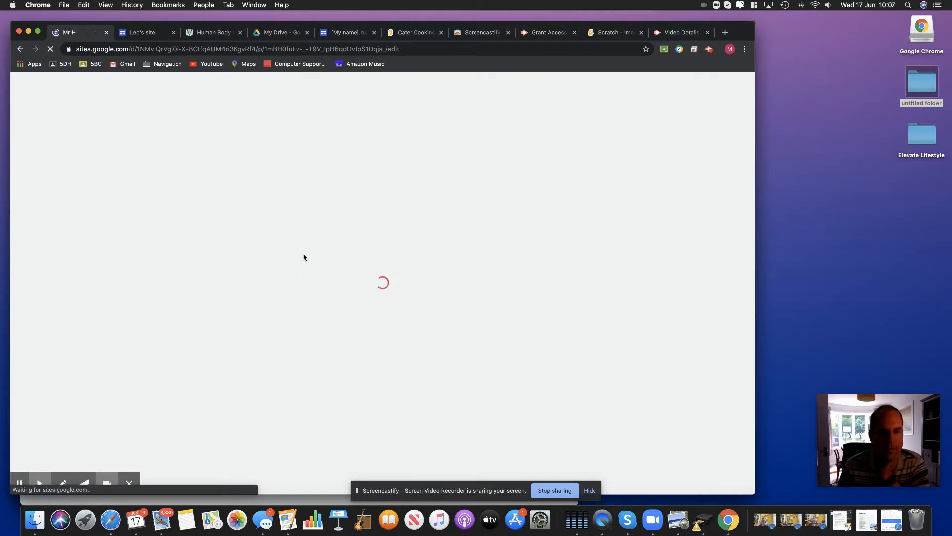
Look over the learning log page and the insertable content types, and list the existing forms available for embedding
scroll(384, 278, down, 4)
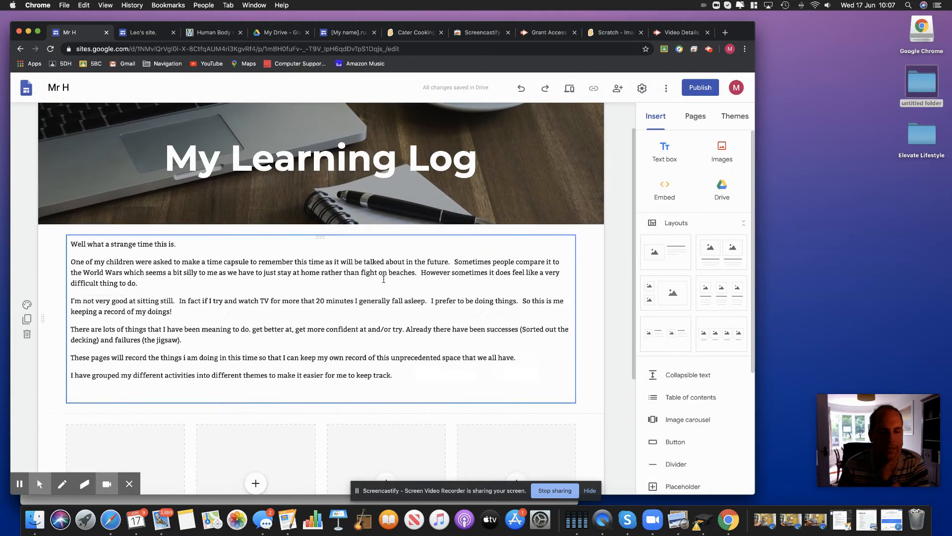
scroll(384, 280, down, 1)
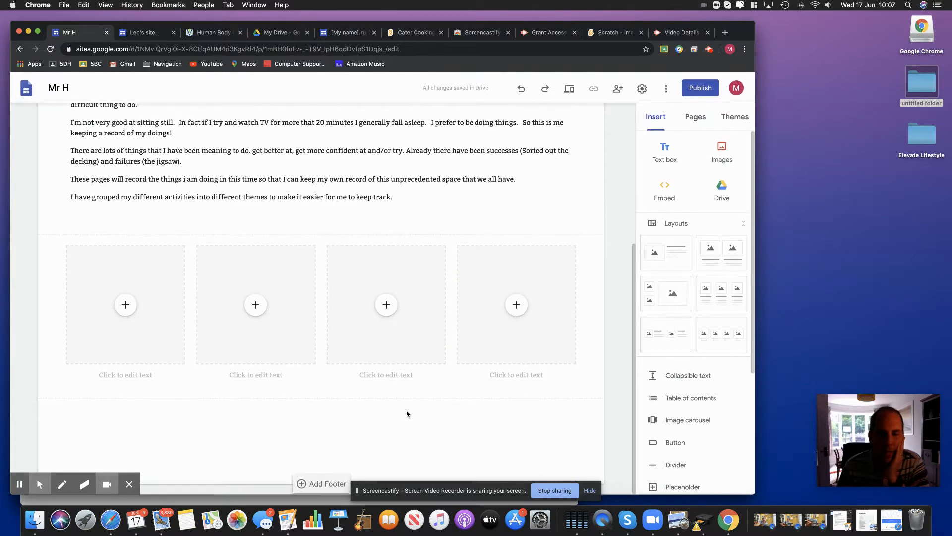
scroll(446, 332, up, 3)
scroll(449, 332, up, 2)
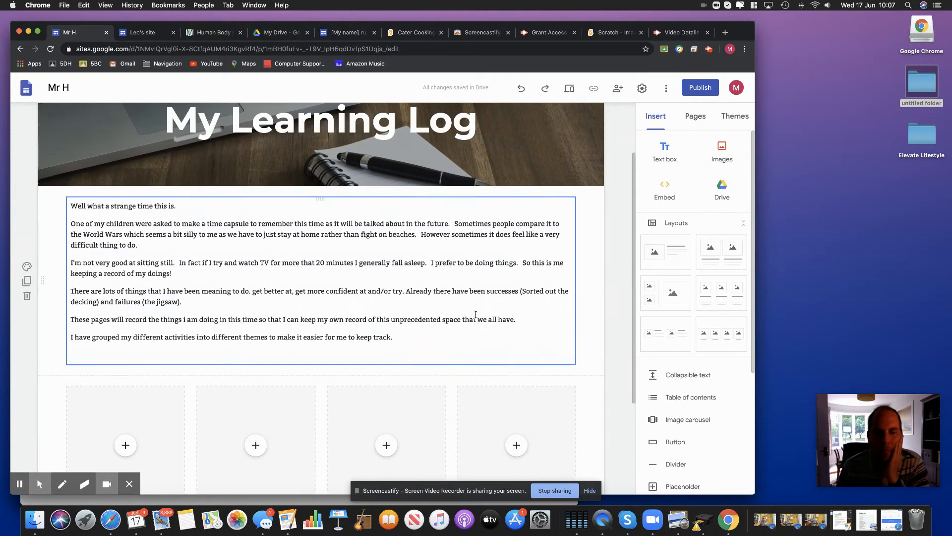
scroll(591, 332, down, 5)
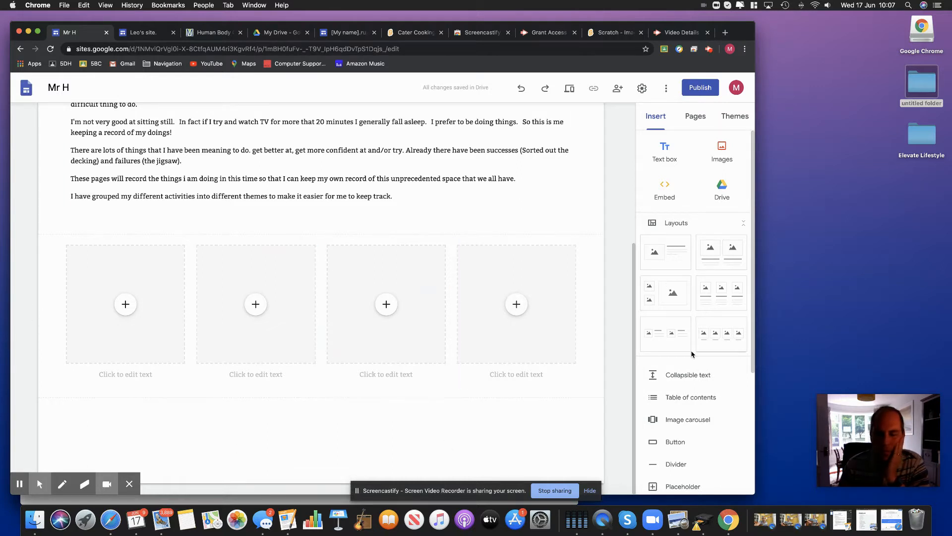
scroll(675, 358, down, 5)
scroll(676, 358, down, 3)
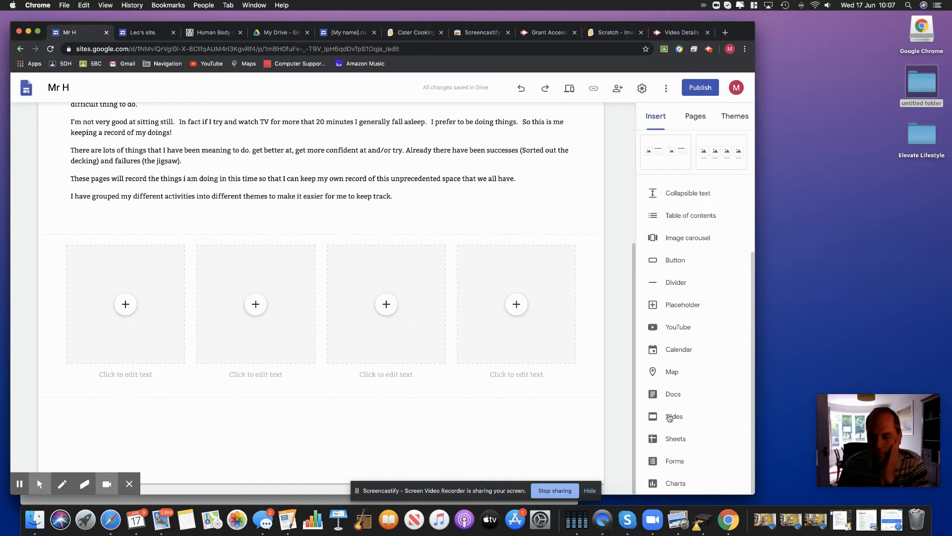
click(675, 461)
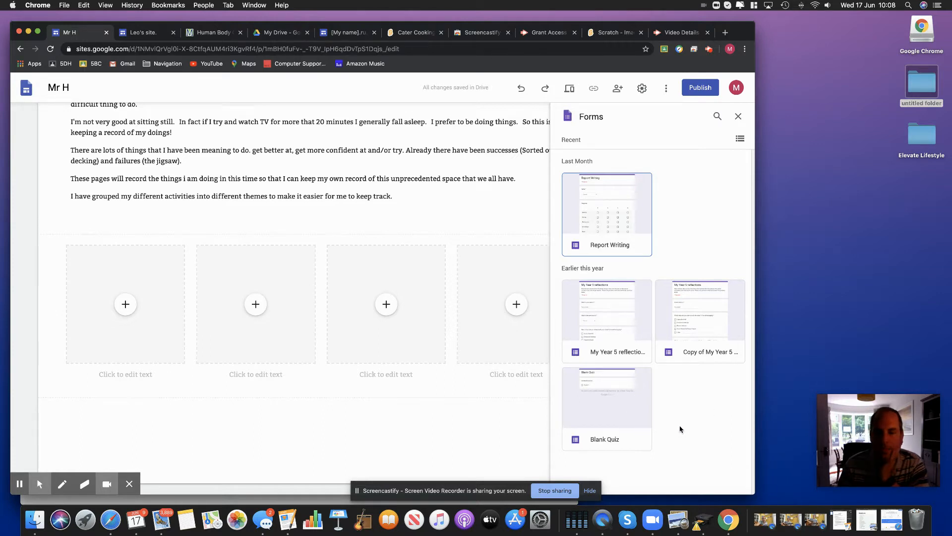
Open Google Forms in a new browser tab and create a blank quiz, dismissing the quiz tour
click(725, 34)
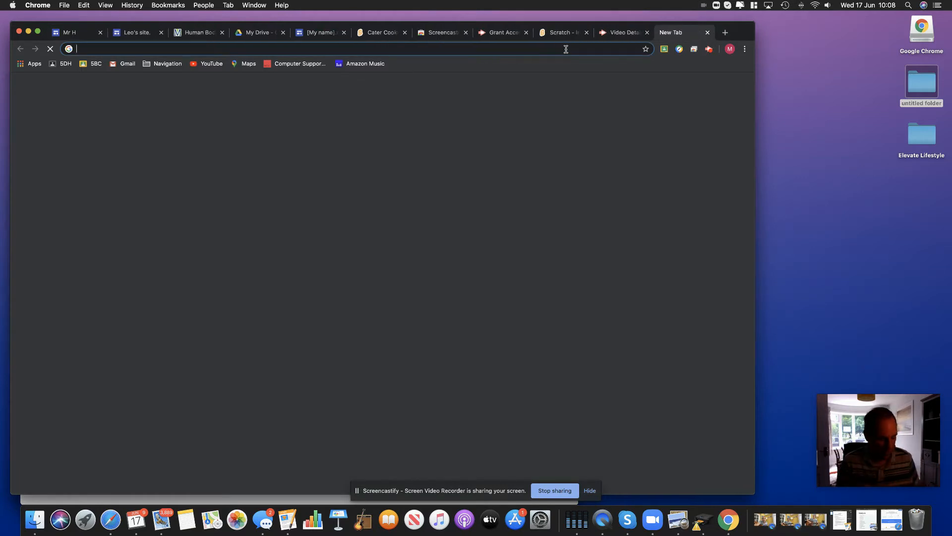
text(google forms)
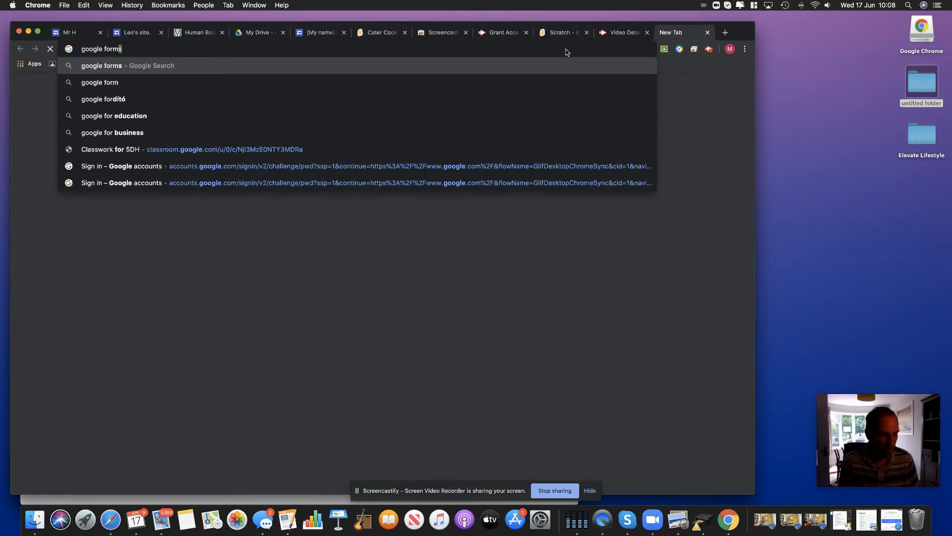
key(Return)
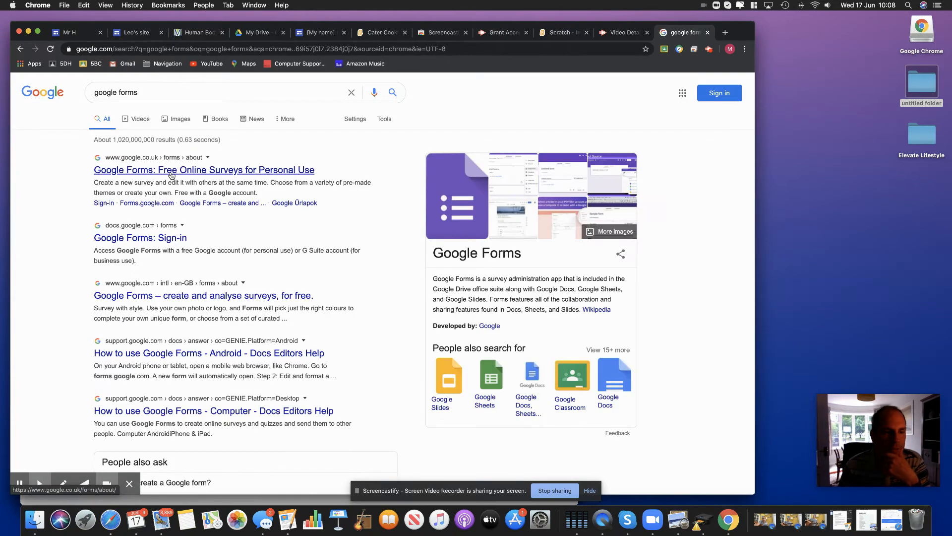
click(140, 240)
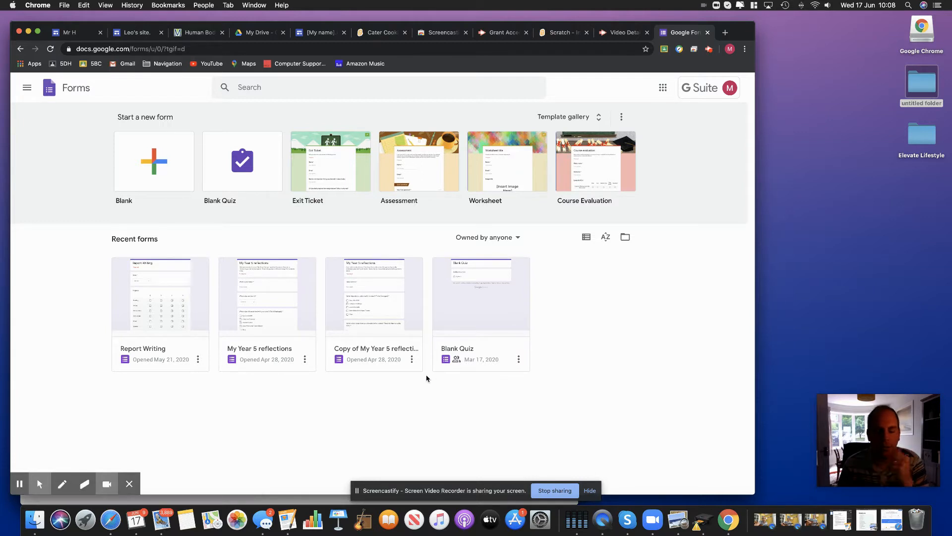
click(248, 163)
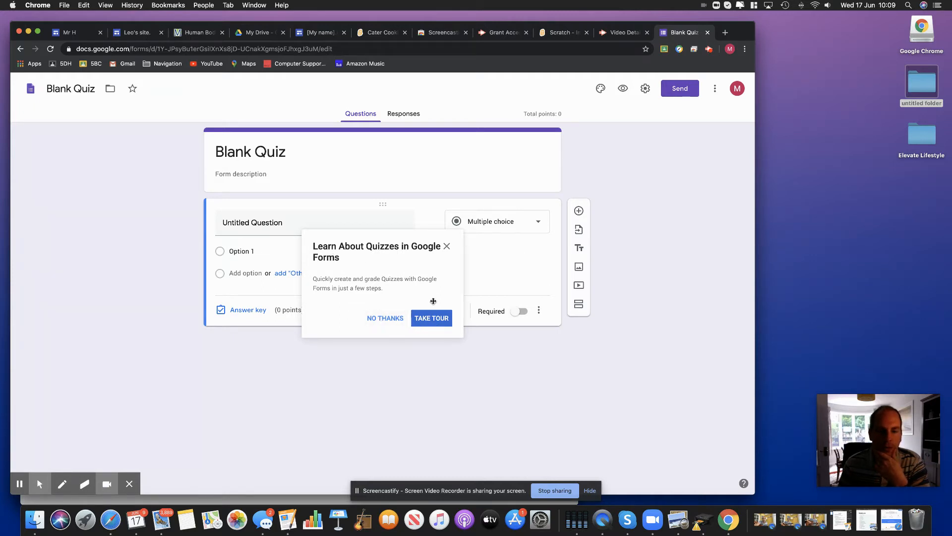
click(446, 247)
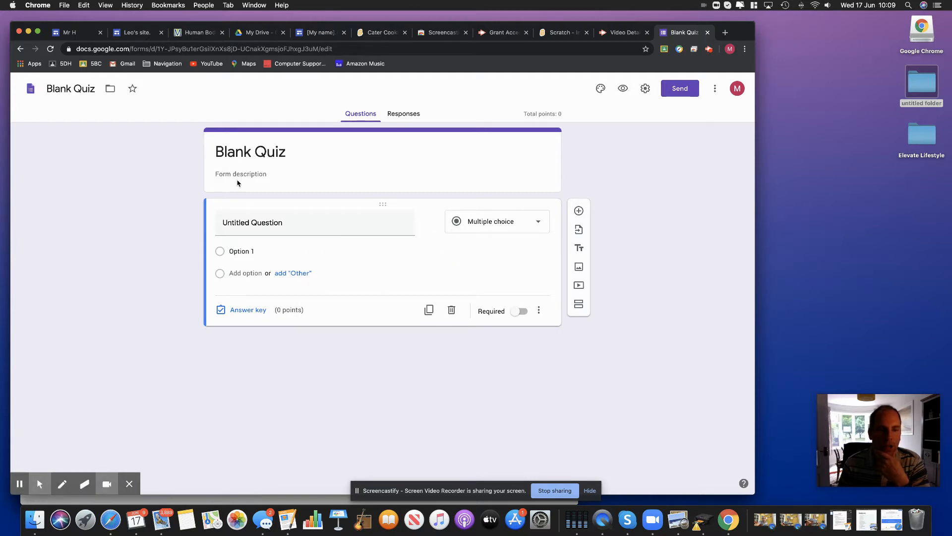
Set the quiz title to "What do you know about castles"
click(239, 152)
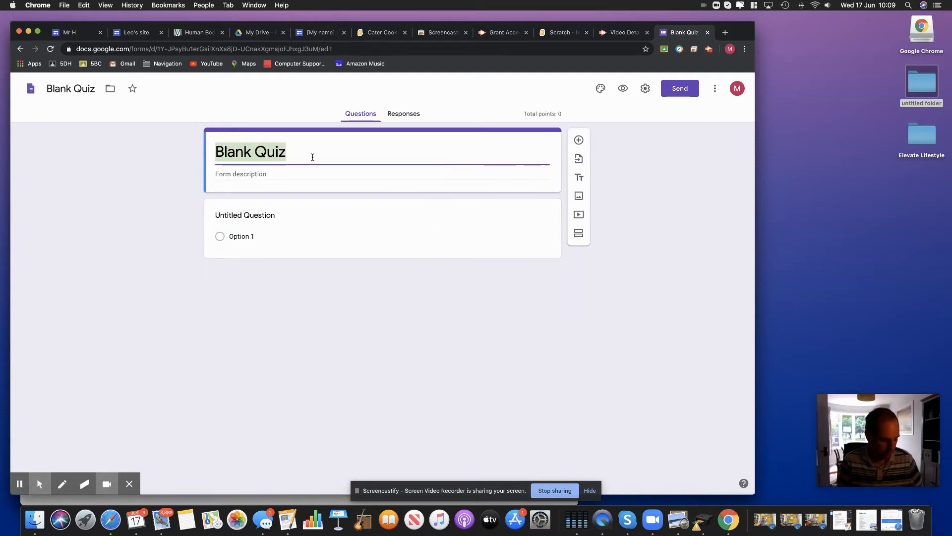
text(We)
key(BackSpace)
key(BackSpace)
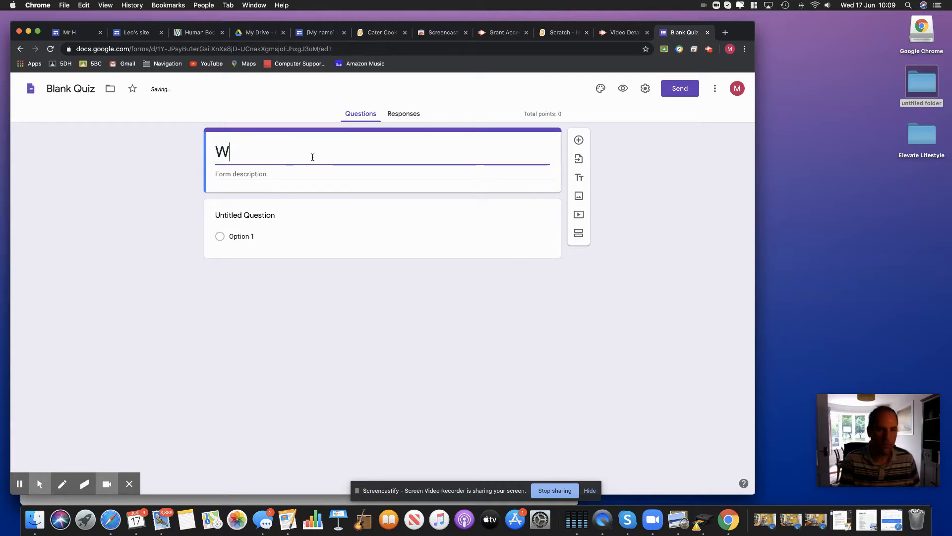
text(Castles)
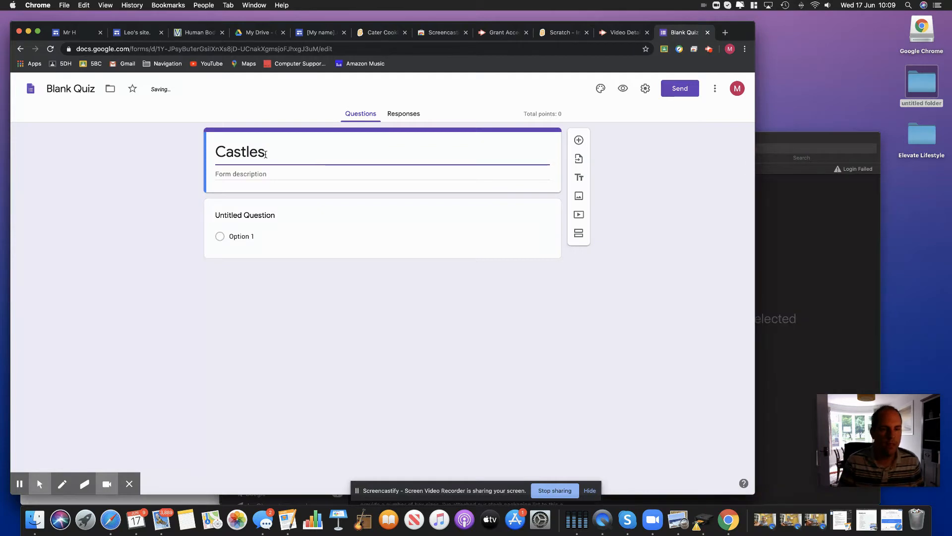
click(215, 150)
text(What )
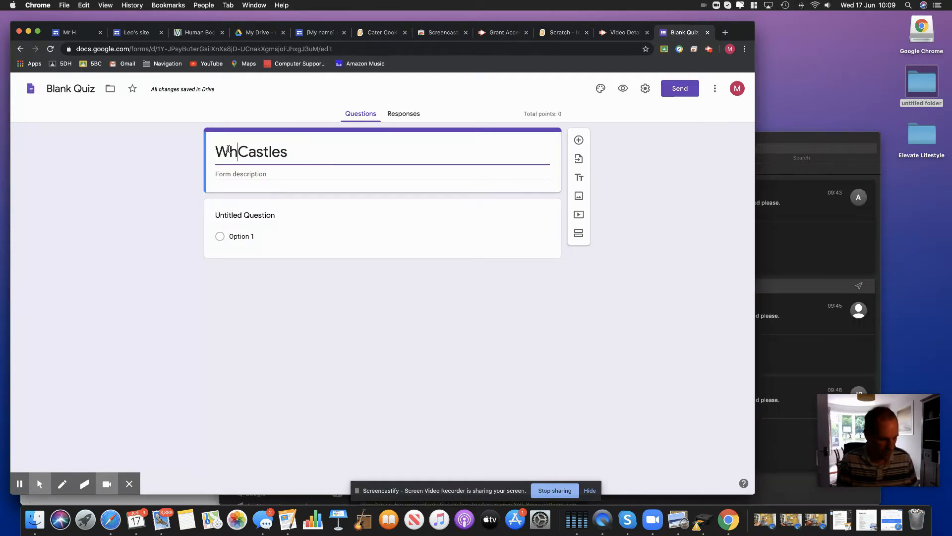
text(do you know abo)
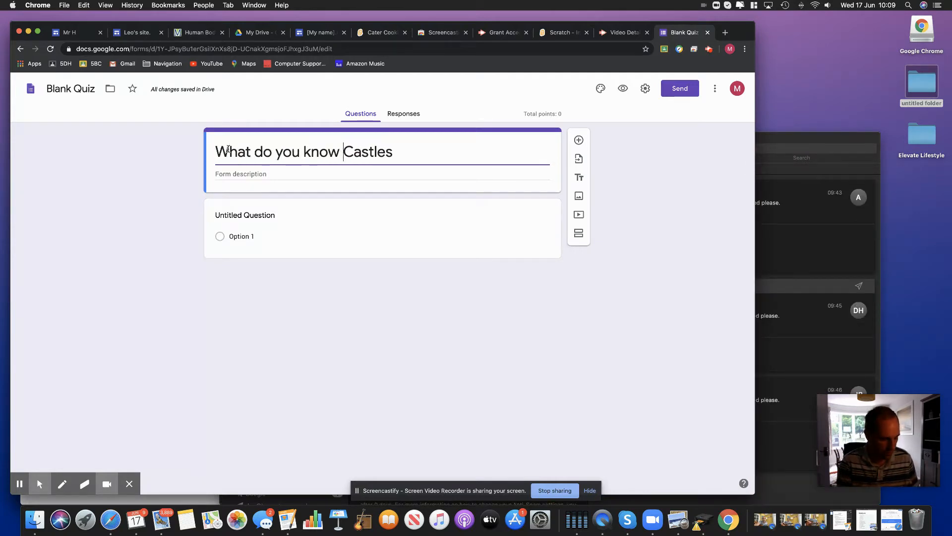
text(ut)
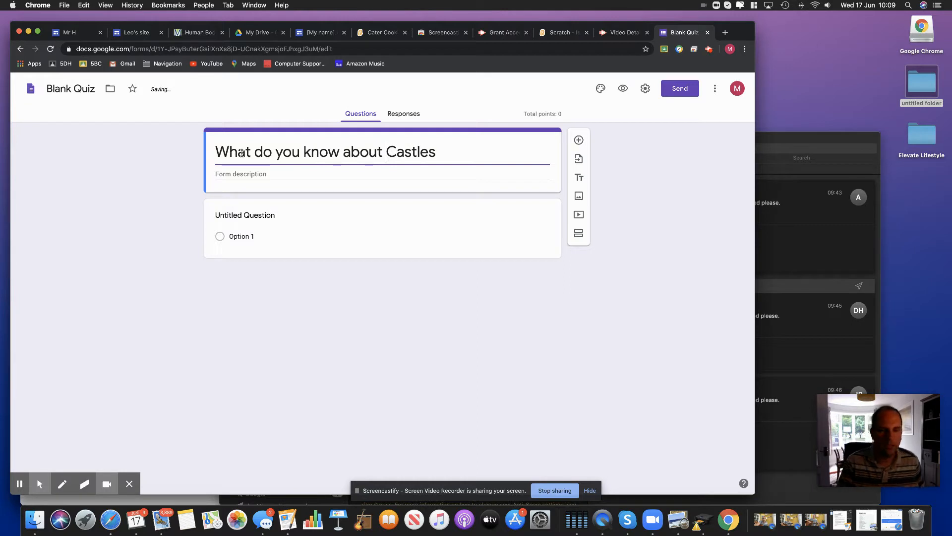
key(Right)
key(BackSpace)
text(c)
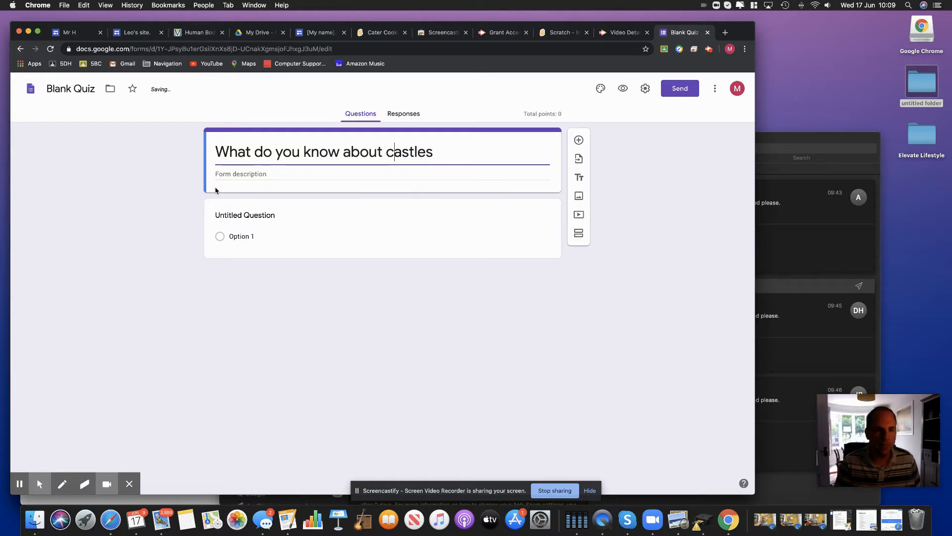
Enter the form description "During lockdown I have been learning about castles. Here is a quiz showing some of the things I have learnt."
click(285, 172)
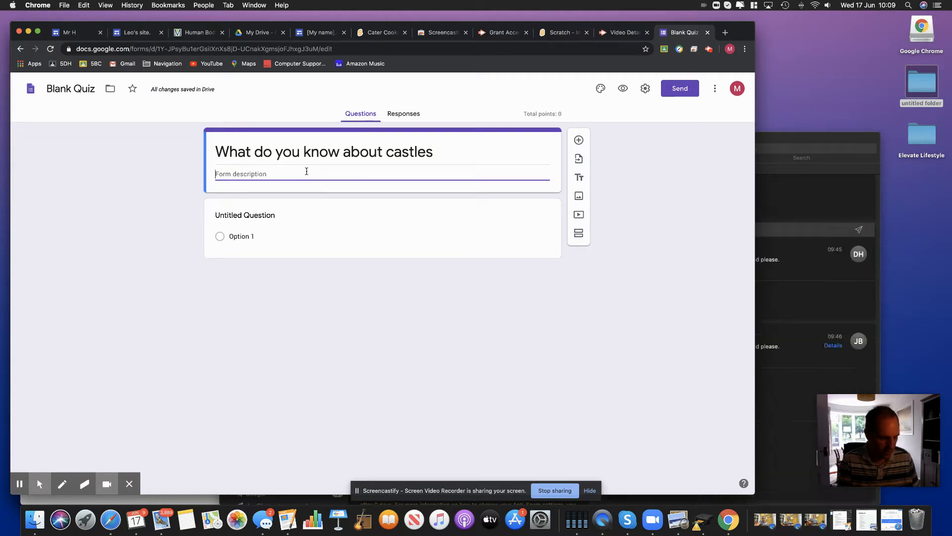
text(During lockdown I have been)
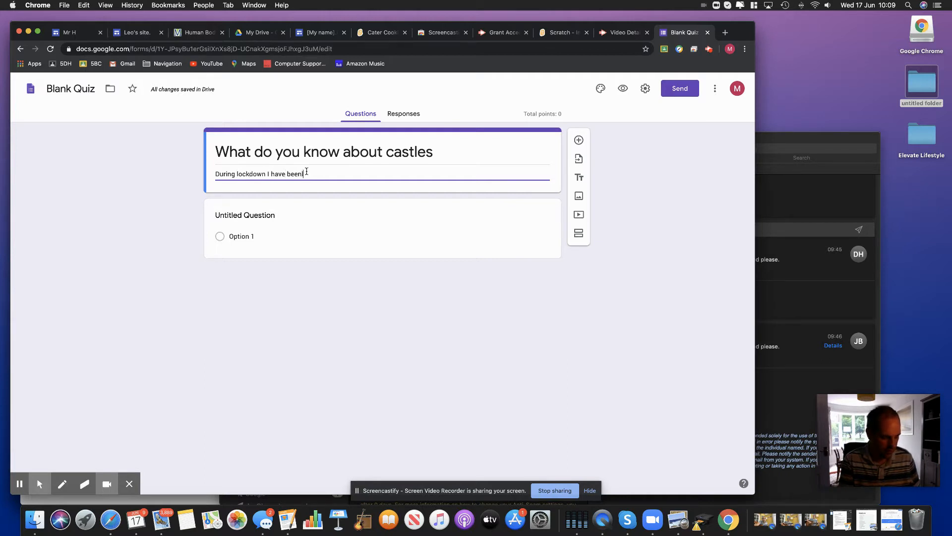
text(learning about castles.)
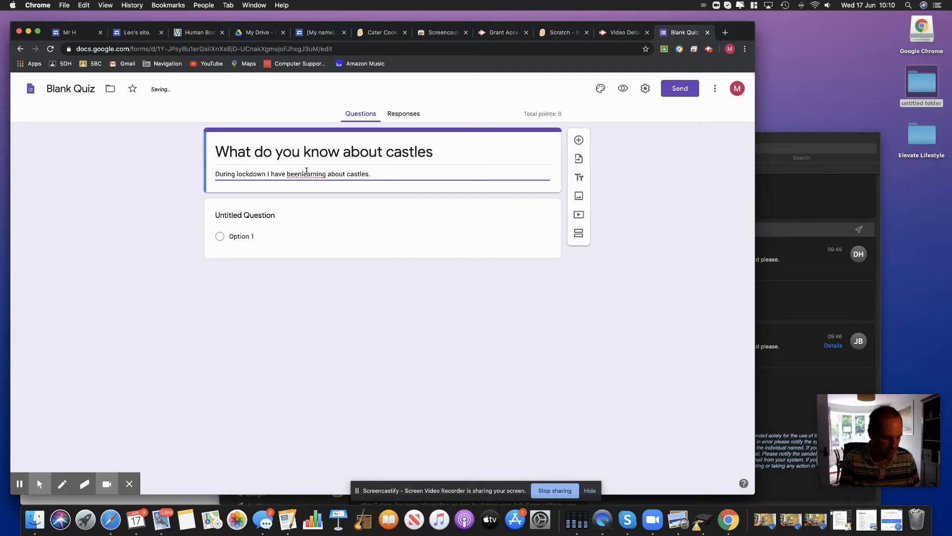
text(re is a quiz)
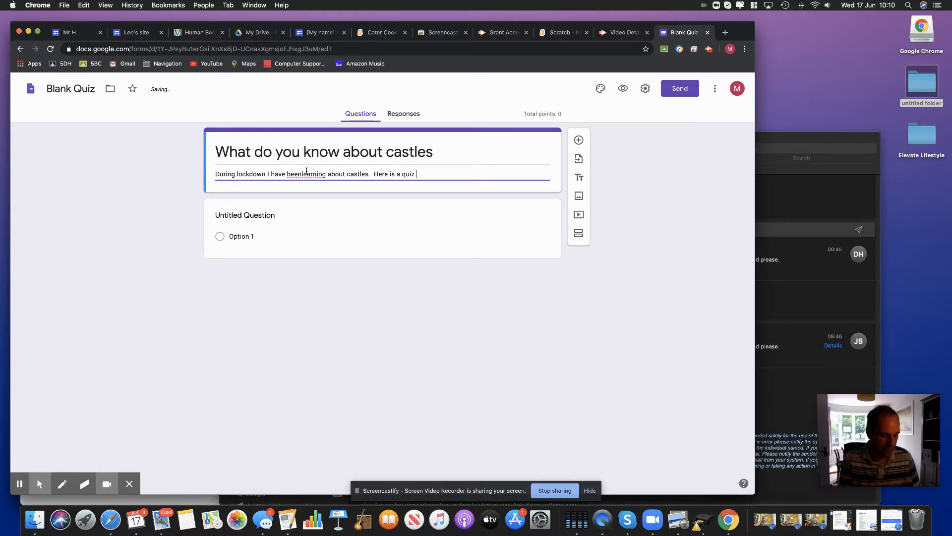
text(s)
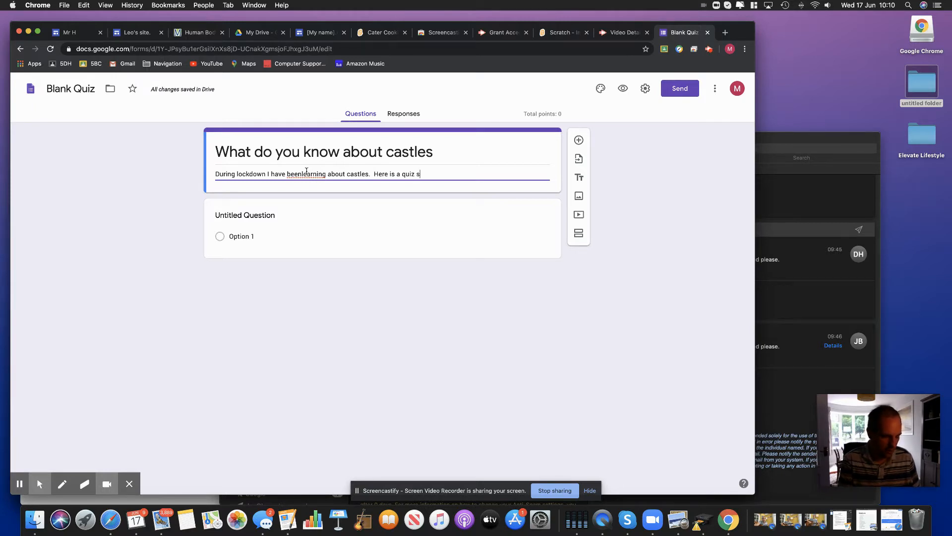
text(howing some o)
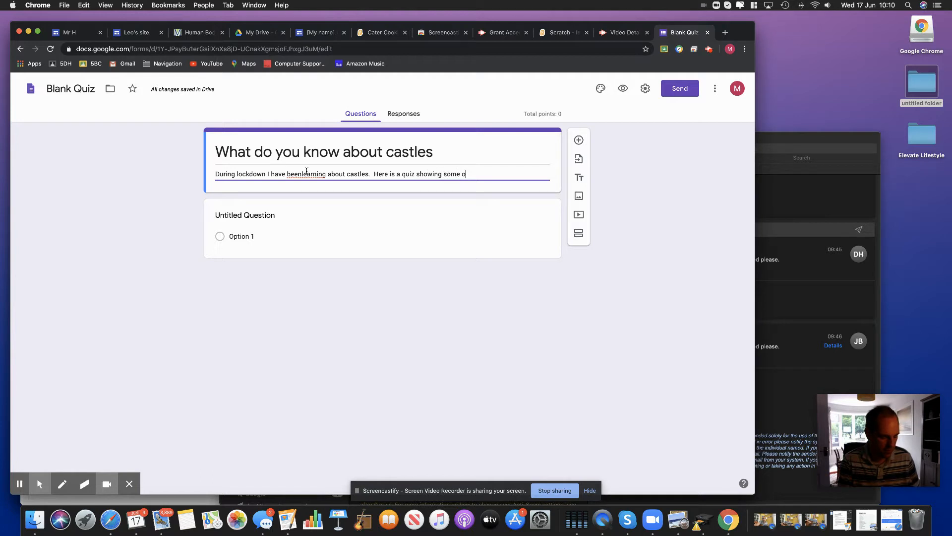
text( the thing)
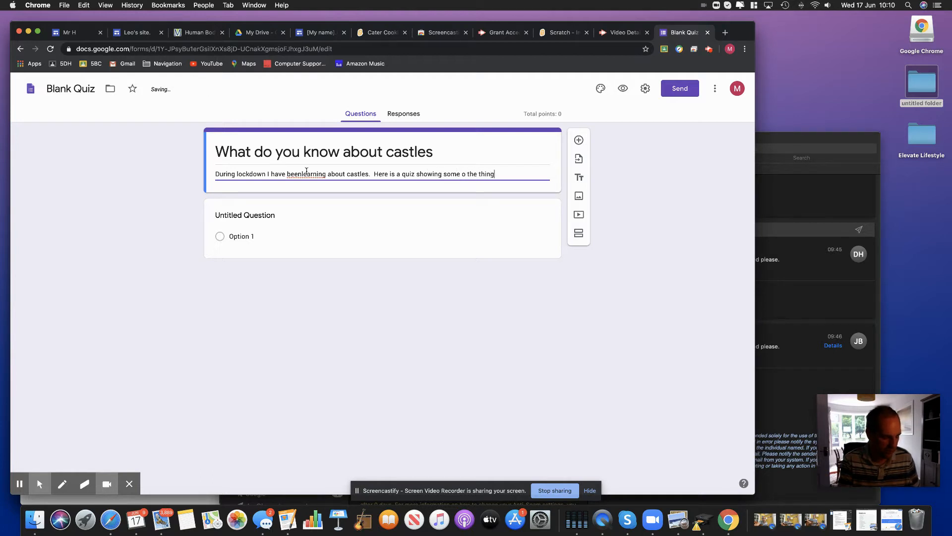
text(s I have learn)
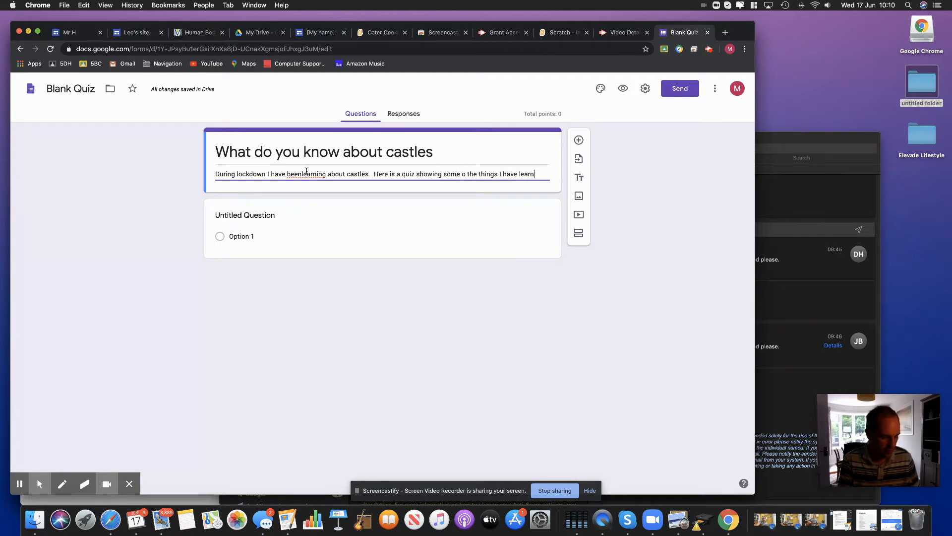
text(t.)
click(302, 173)
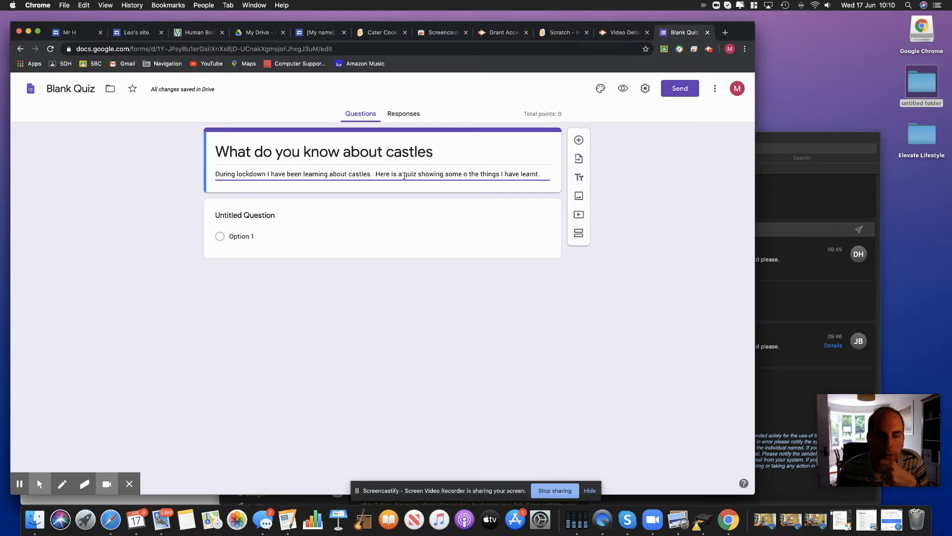
click(467, 174)
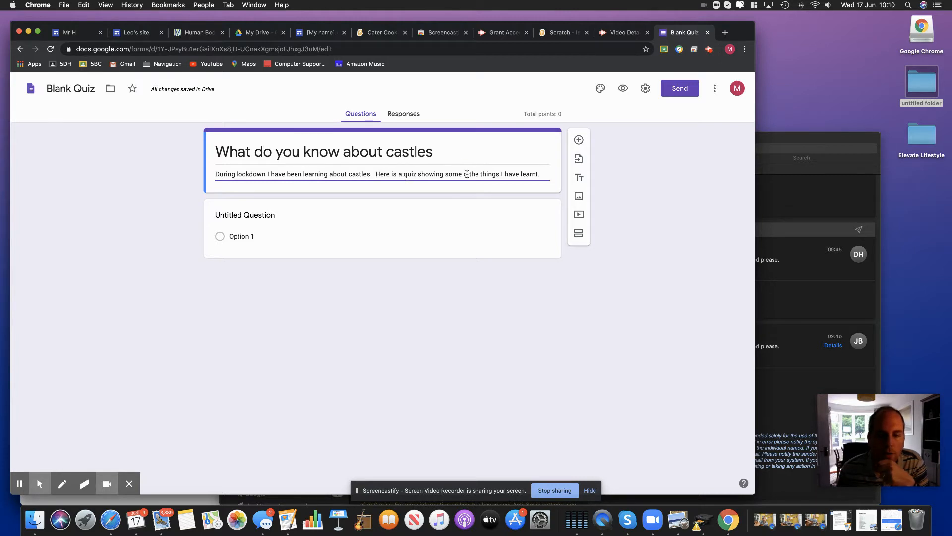
text(f)
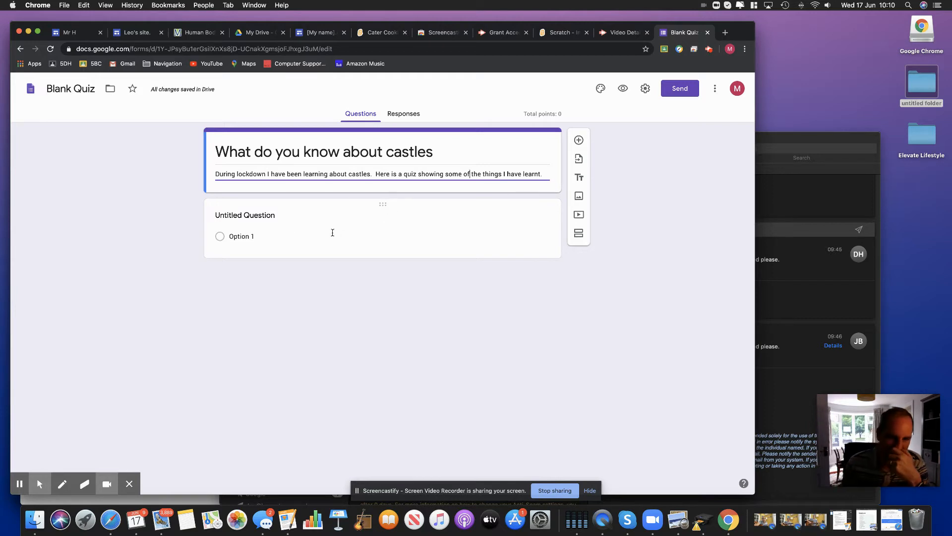
Replace the untitled question's text with "What was a murder hole?"
click(250, 214)
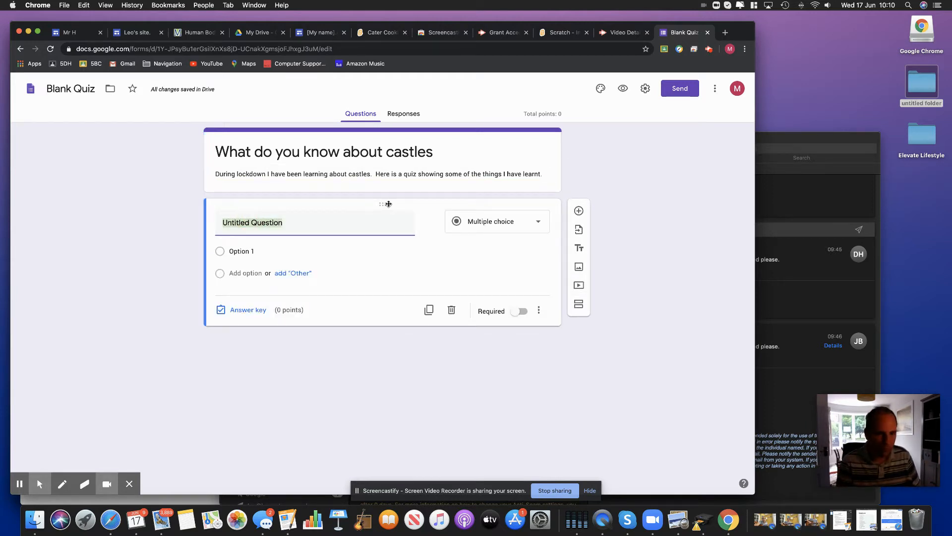
text(What )
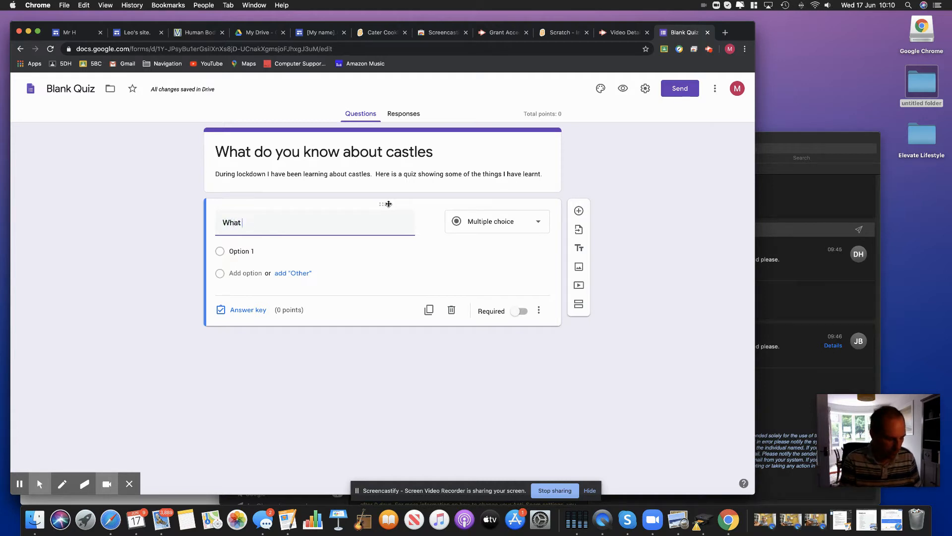
text(was a murd)
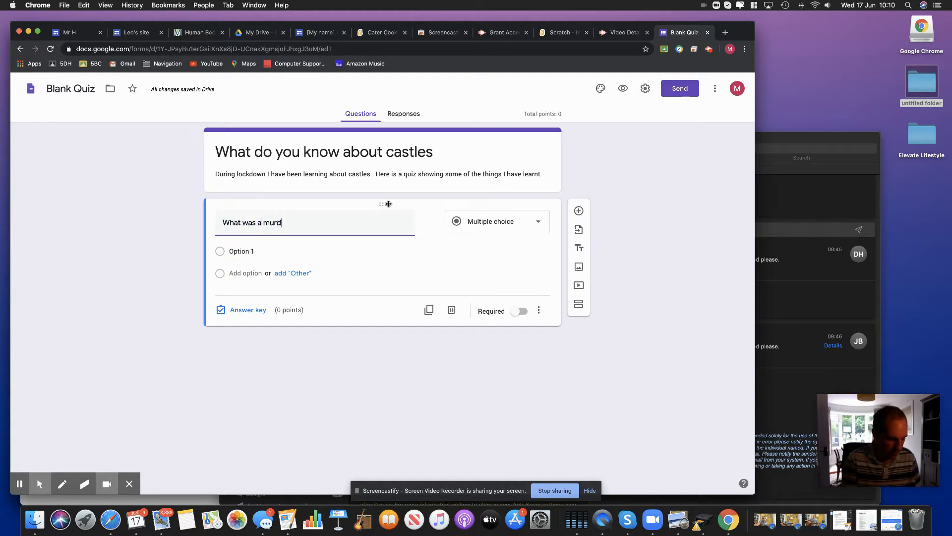
text(er hole)
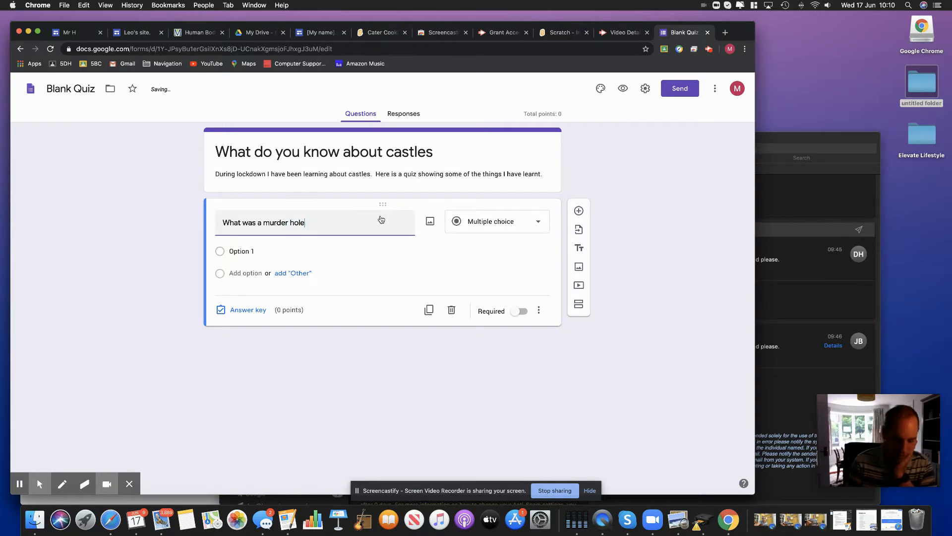
Try the Checkboxes, Dropdown and Short answer types on the murder hole question, and return it to Multiple choice
click(540, 225)
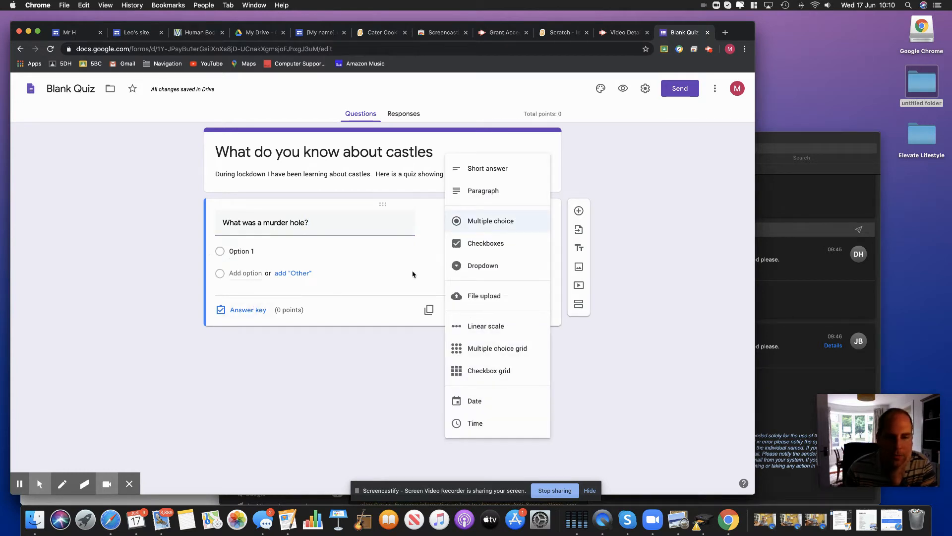
click(485, 243)
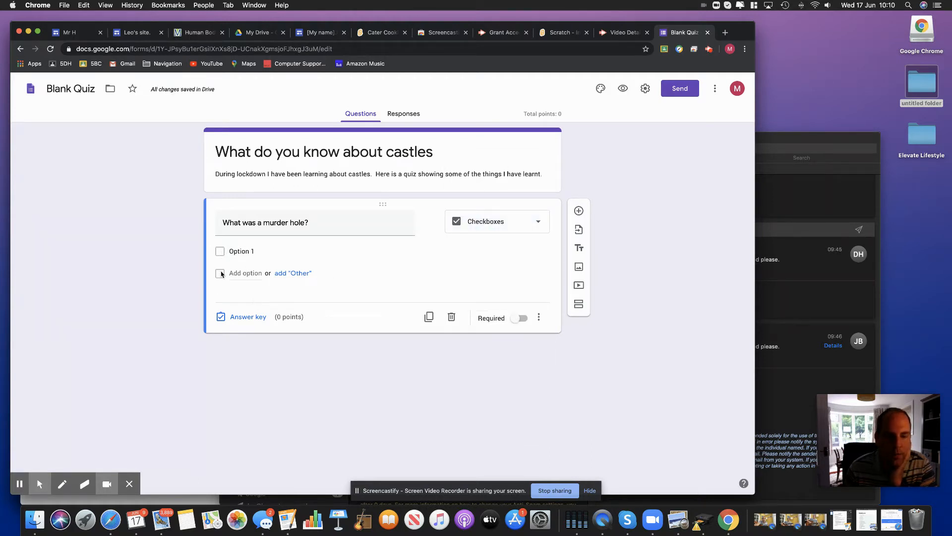
click(537, 223)
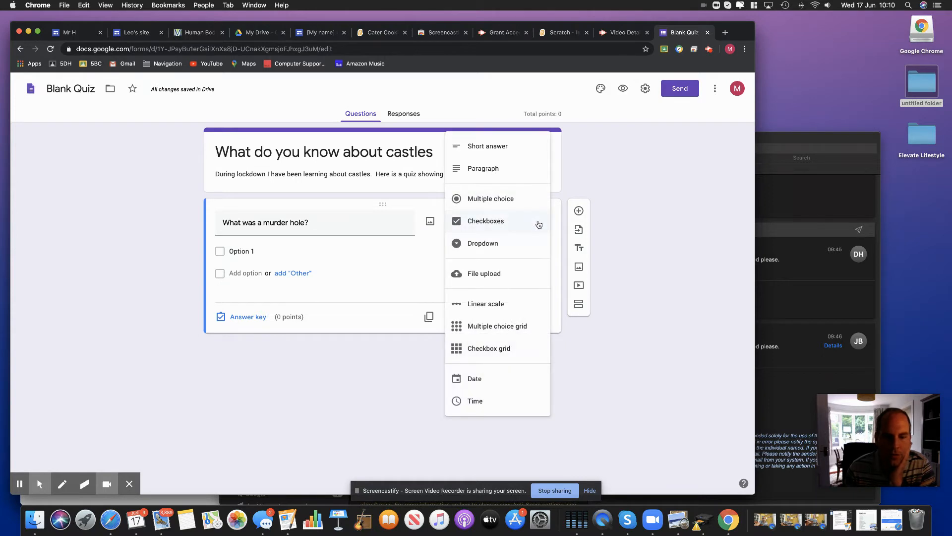
click(510, 245)
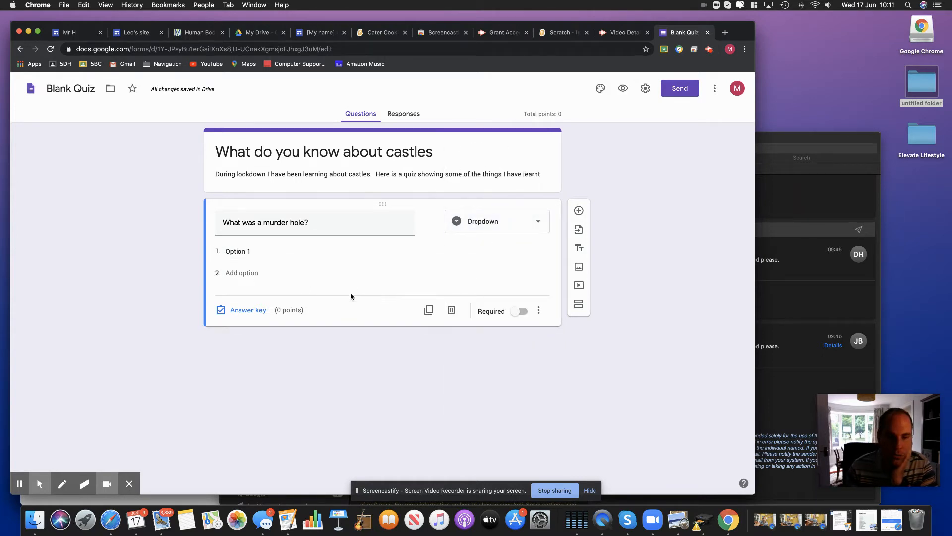
click(537, 232)
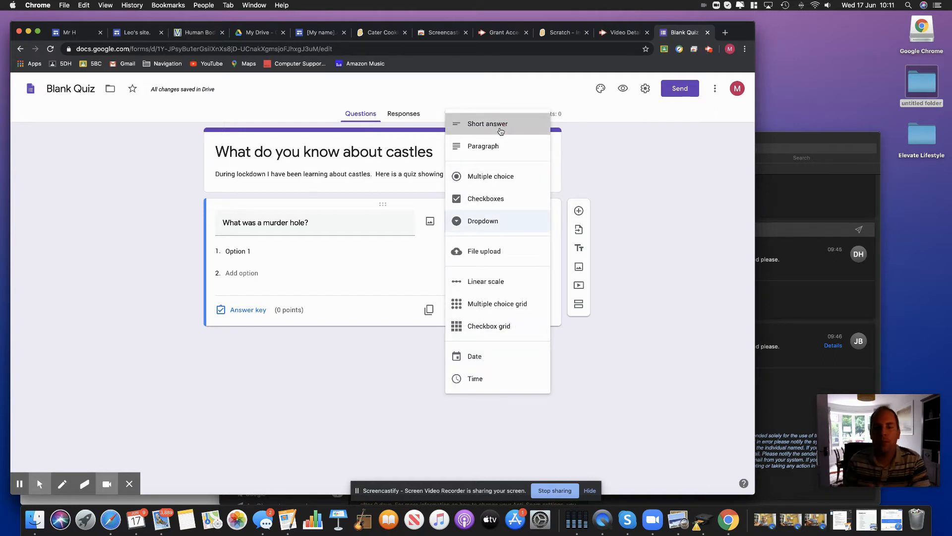
click(472, 122)
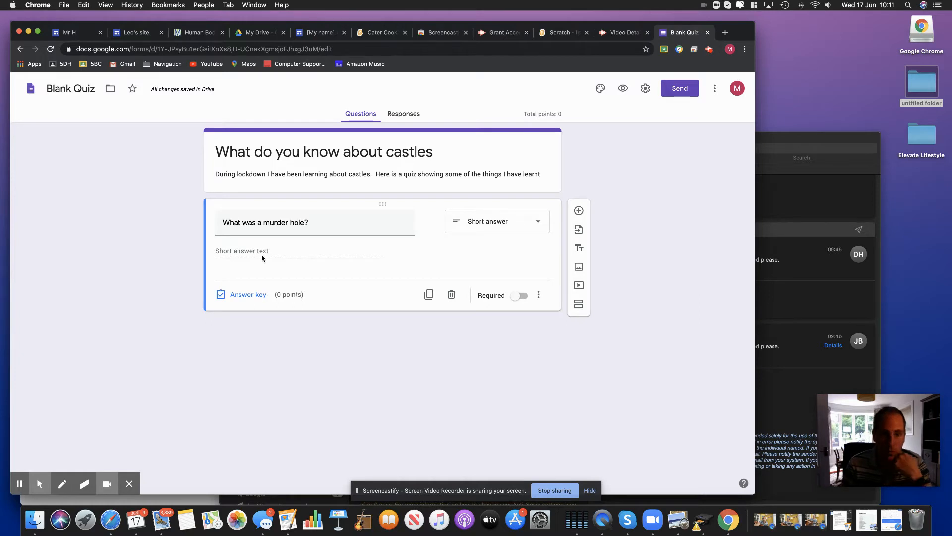
click(541, 222)
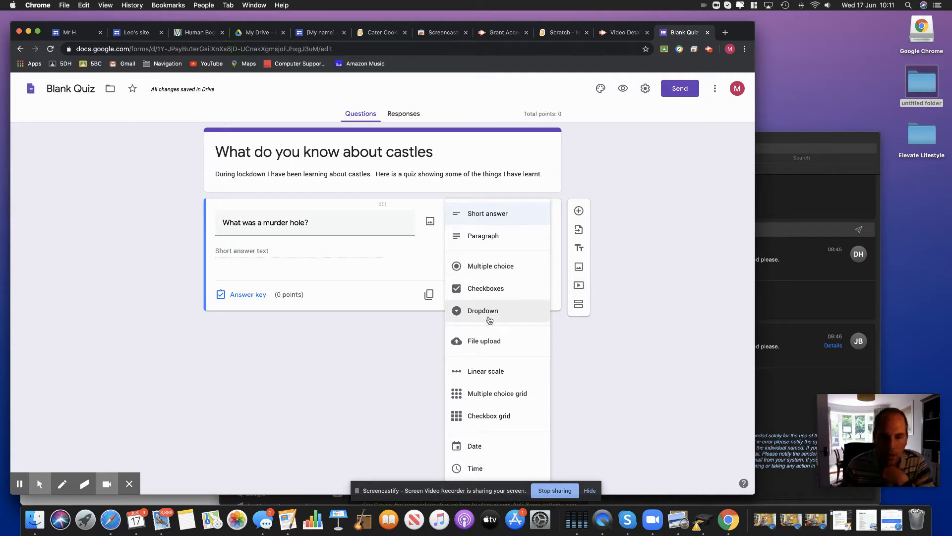
click(495, 272)
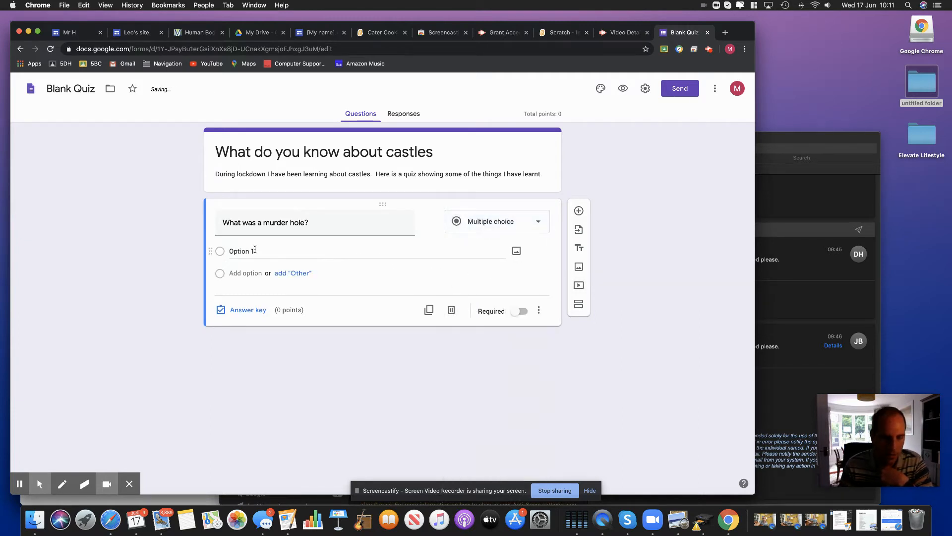
Set the first answer option to "A hole in the doorway of a king so guards could check that he was safe." and add a second option
click(367, 251)
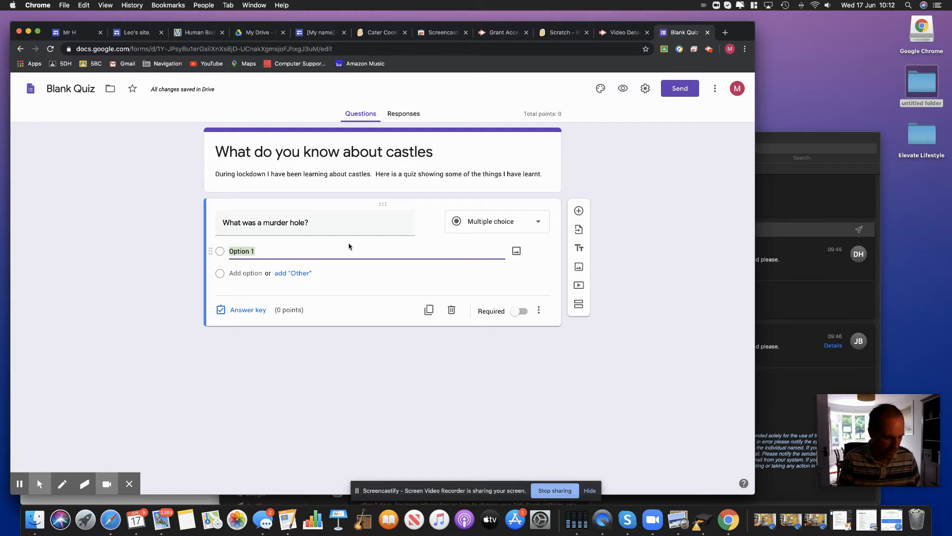
text(A hole)
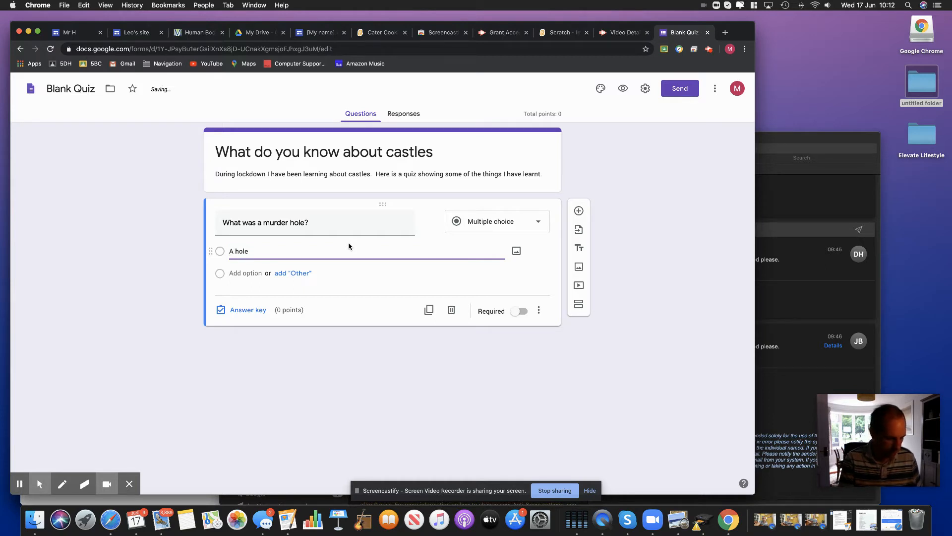
text( in the door)
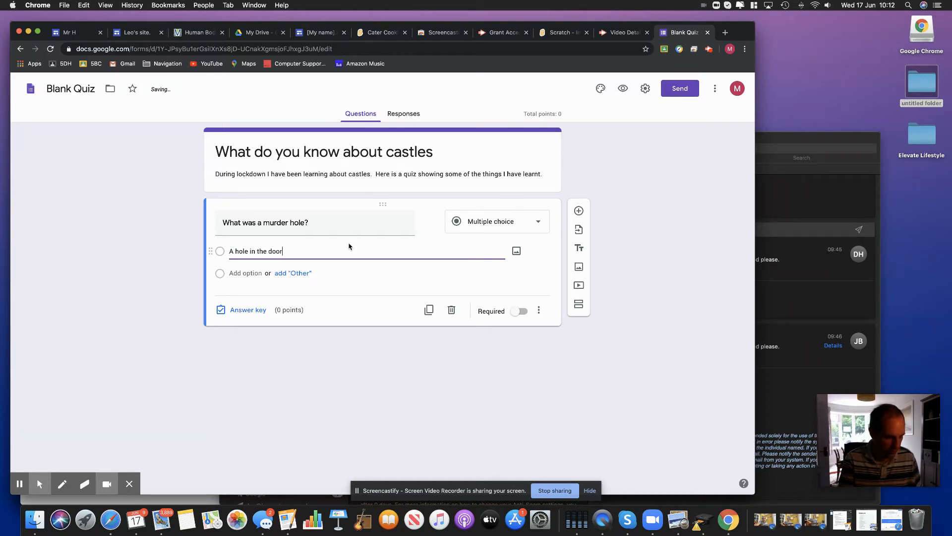
text(way of a )
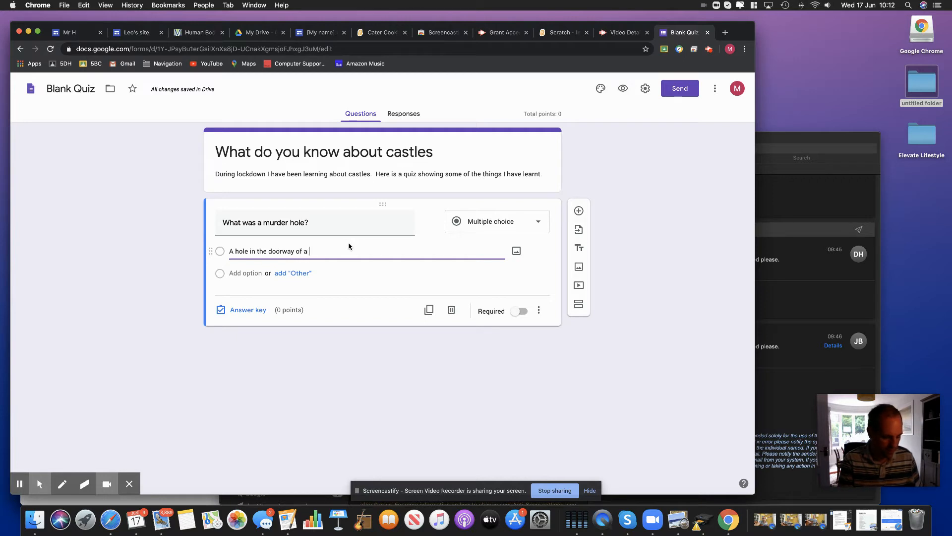
text(king so guards )
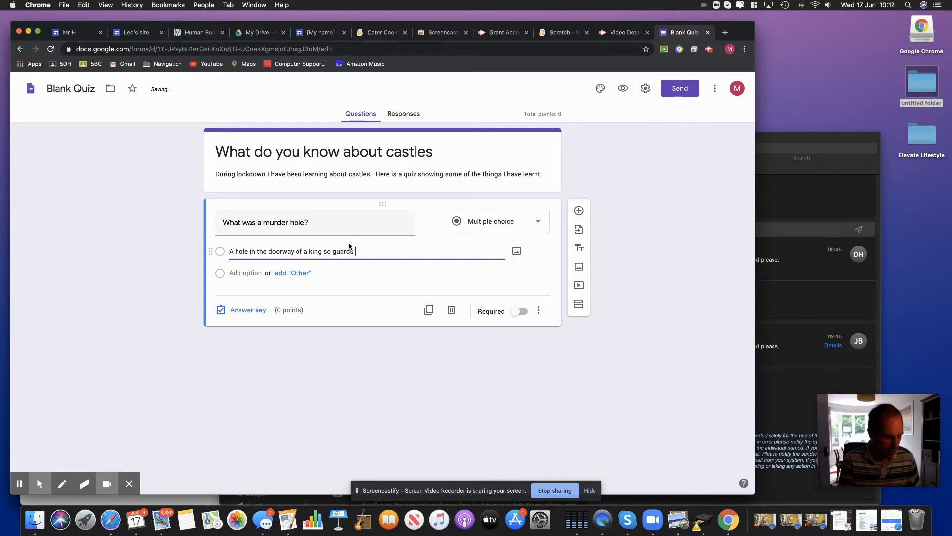
text(could che)
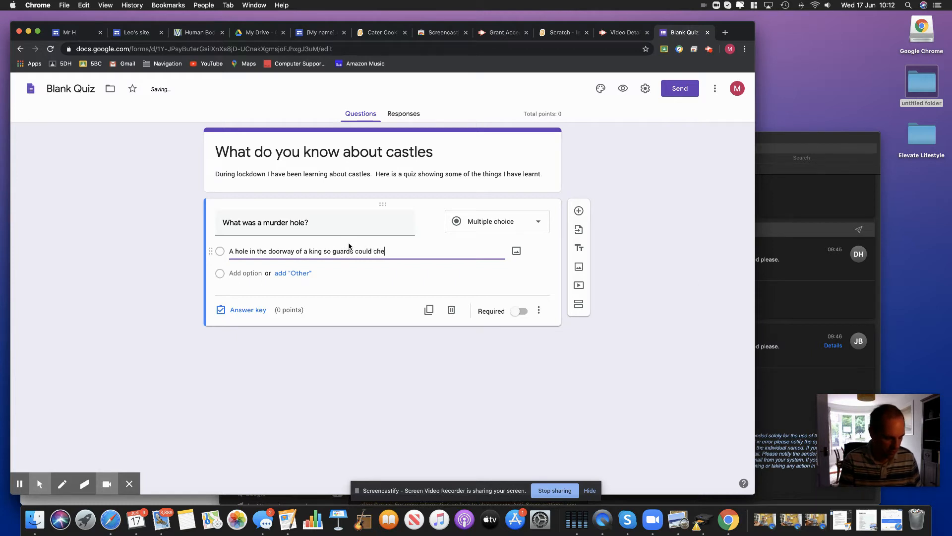
text(ck tha)
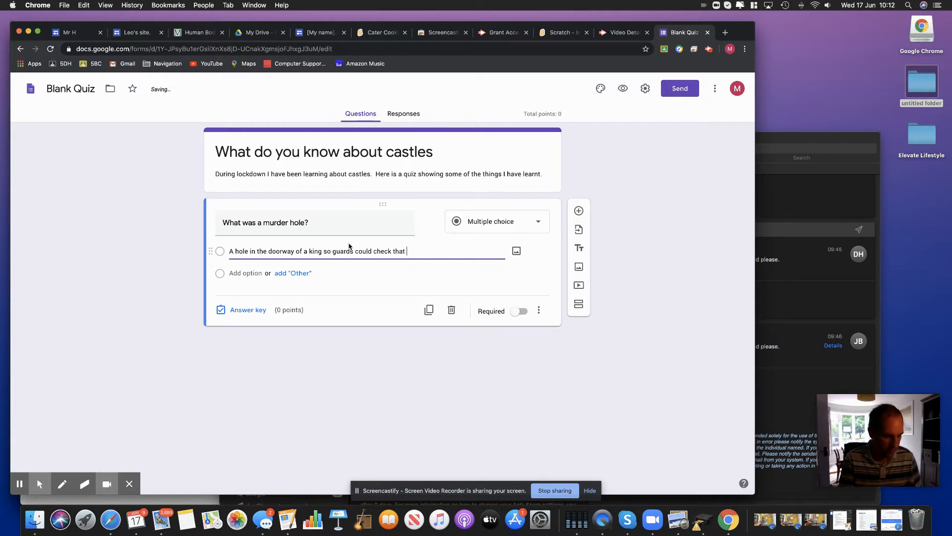
text(t )
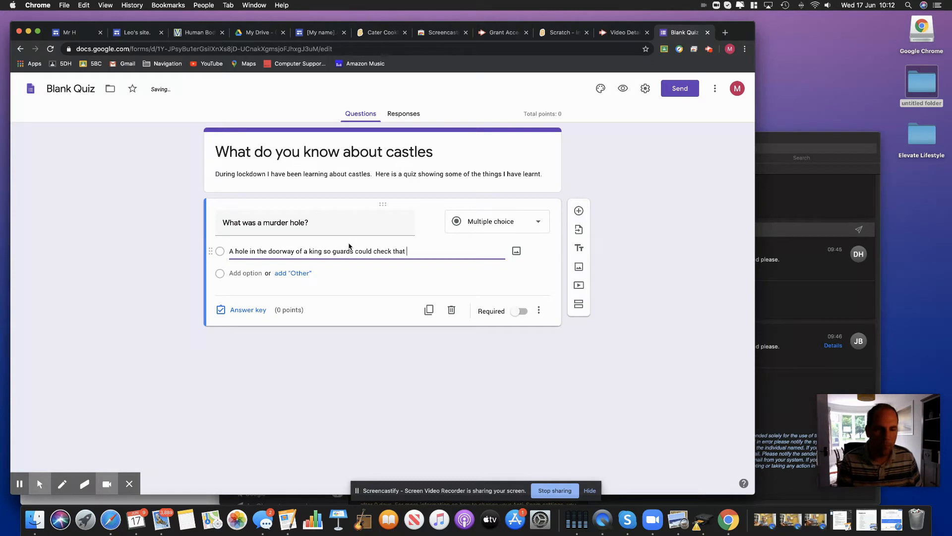
text(he was sa)
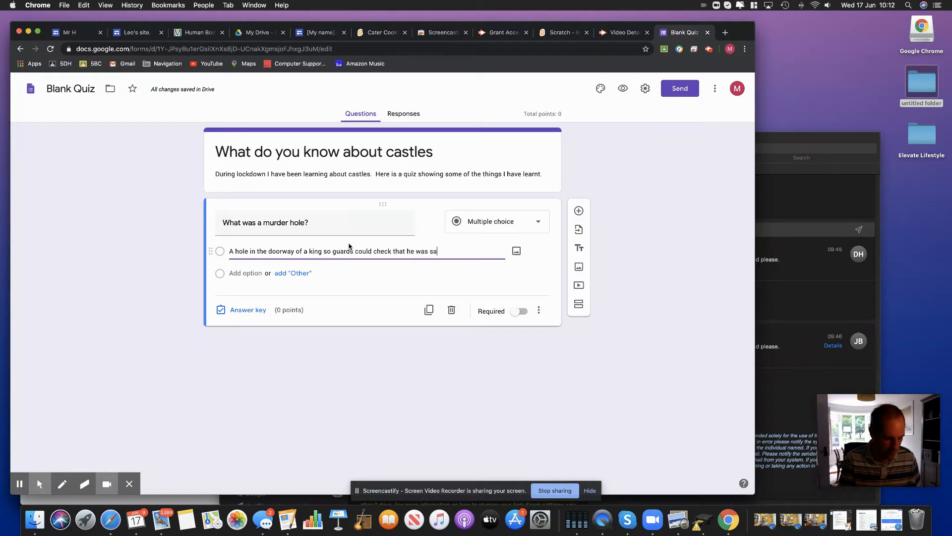
text(fe.)
key(Tab)
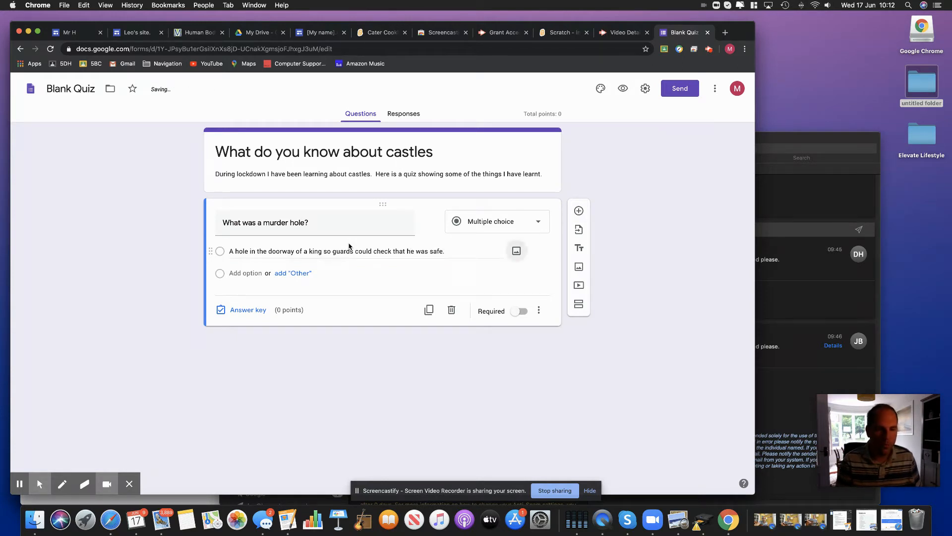
click(231, 273)
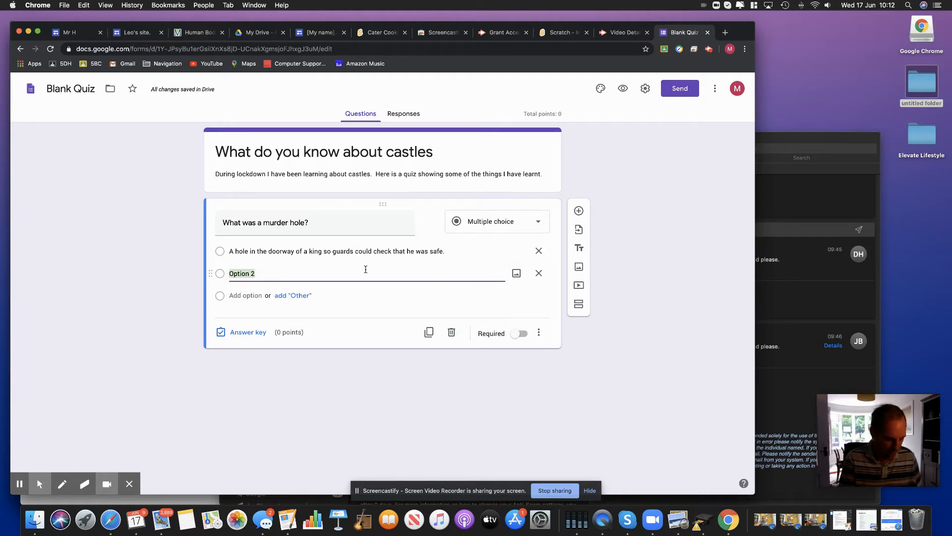
click(709, 49)
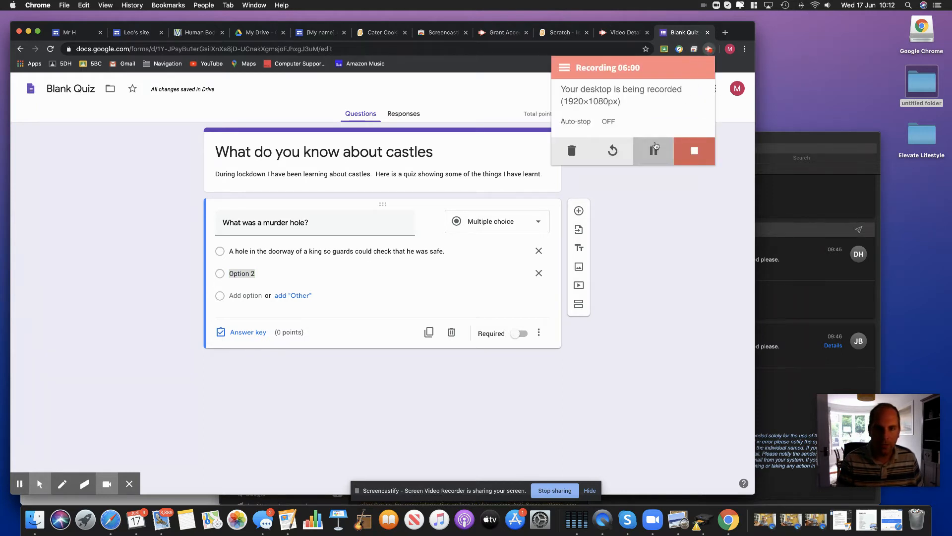
Check the long answer options of the murder hole question and add a full stop at the end of the fourth option about crows
click(654, 150)
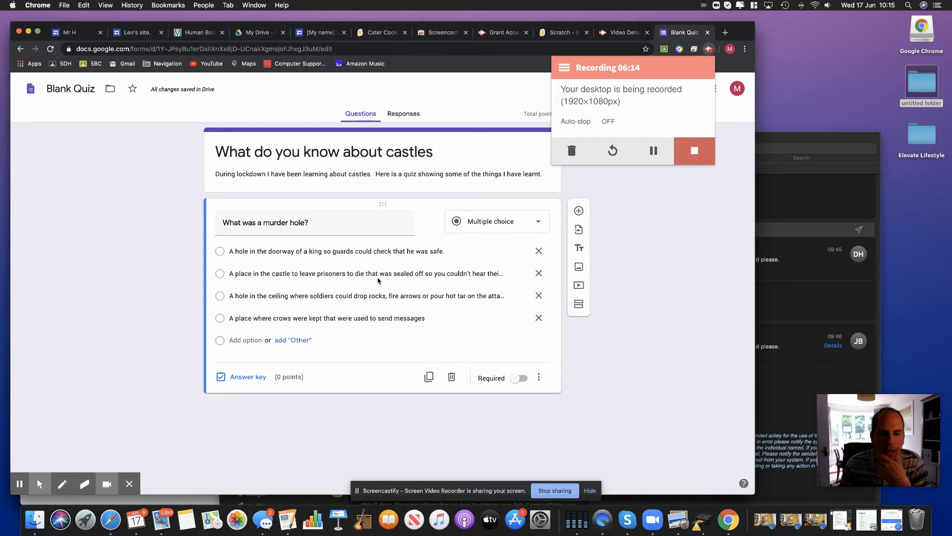
click(492, 273)
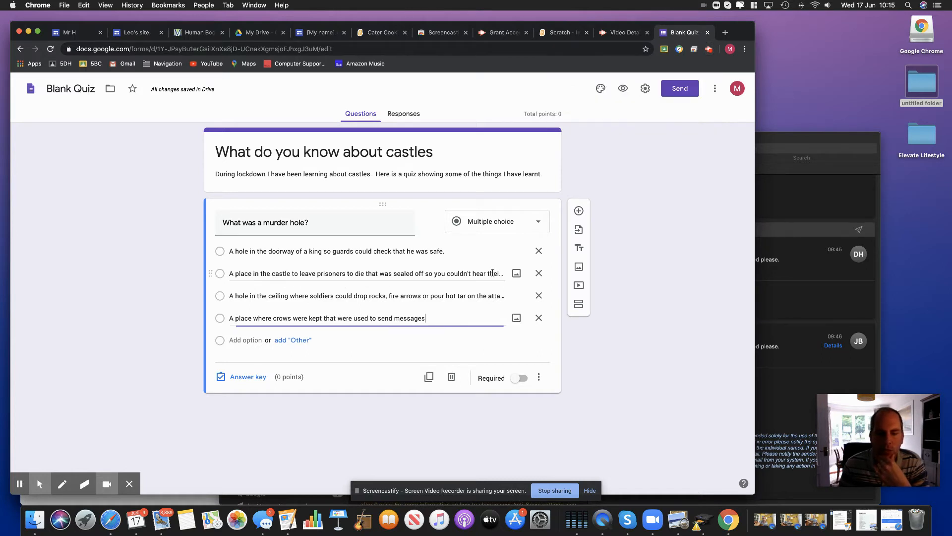
triple_click(502, 273)
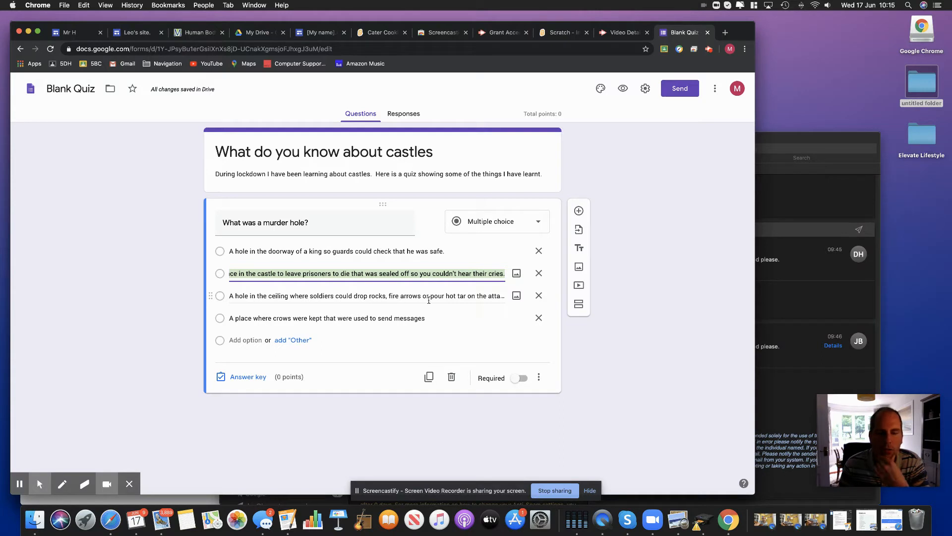
click(465, 298)
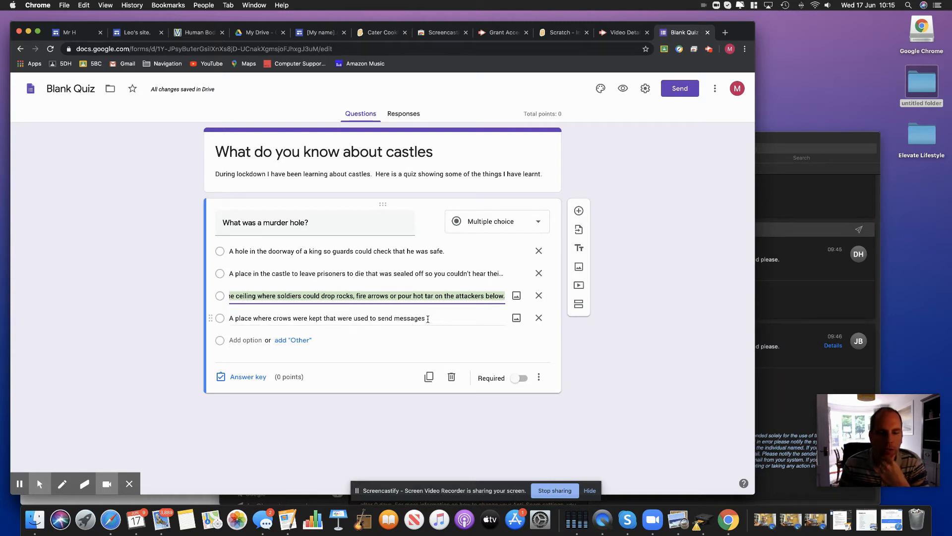
click(428, 318)
click(440, 317)
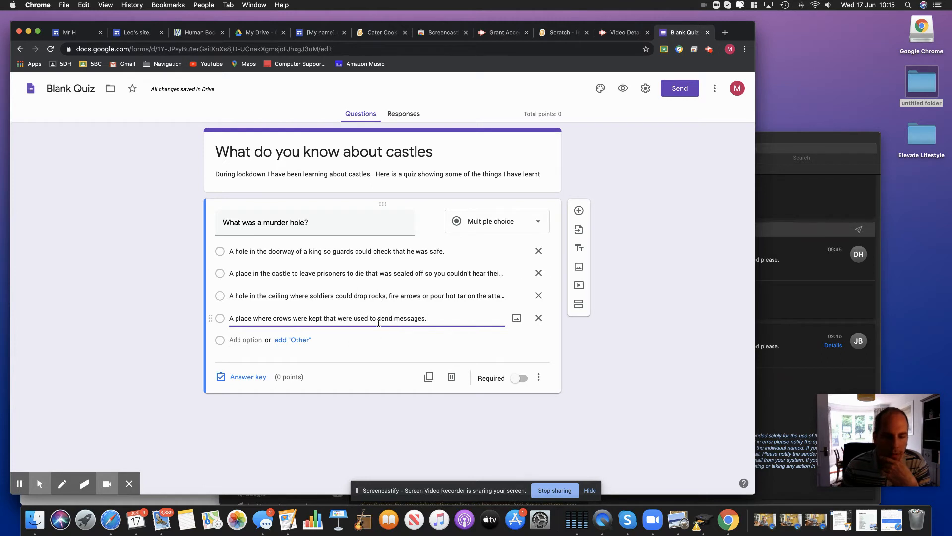
Make the murder hole question required and set the ceiling hole option as its correct answer in the answer key
click(516, 381)
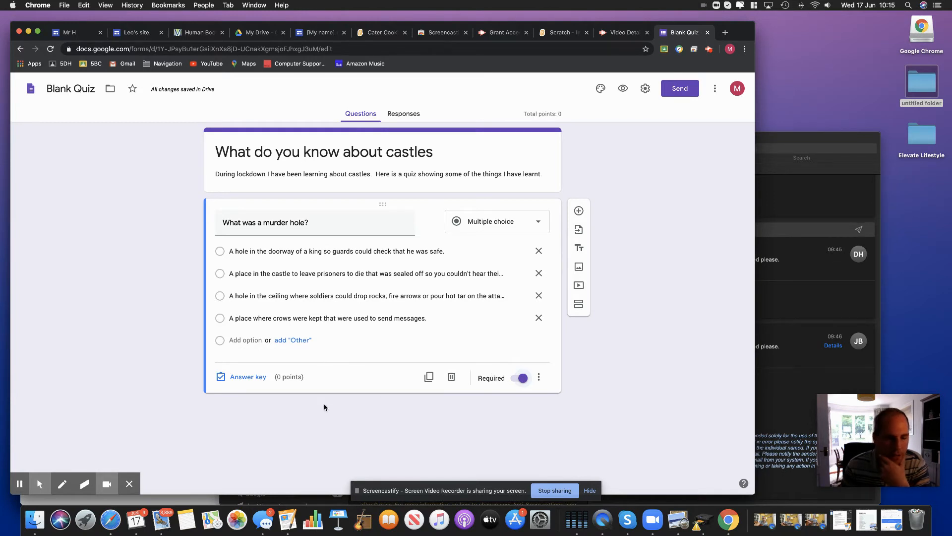
click(252, 378)
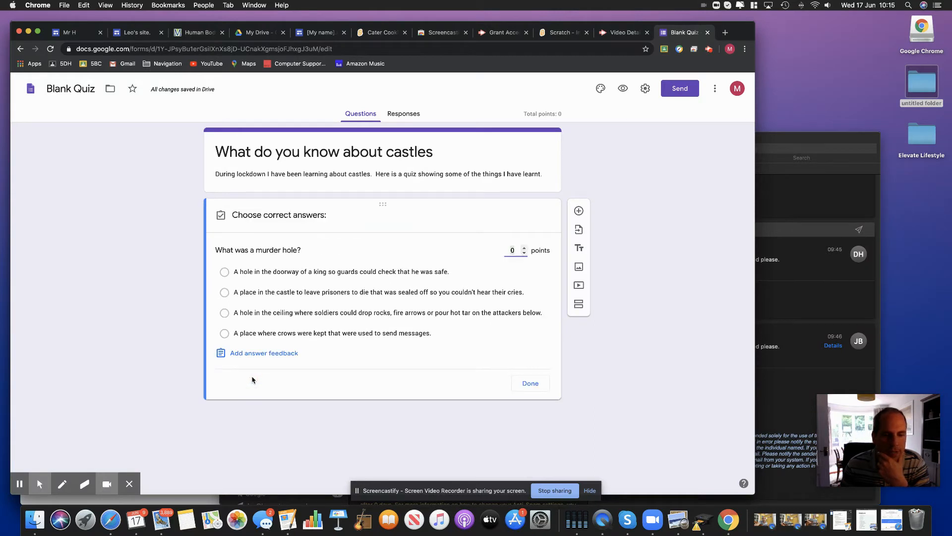
click(224, 313)
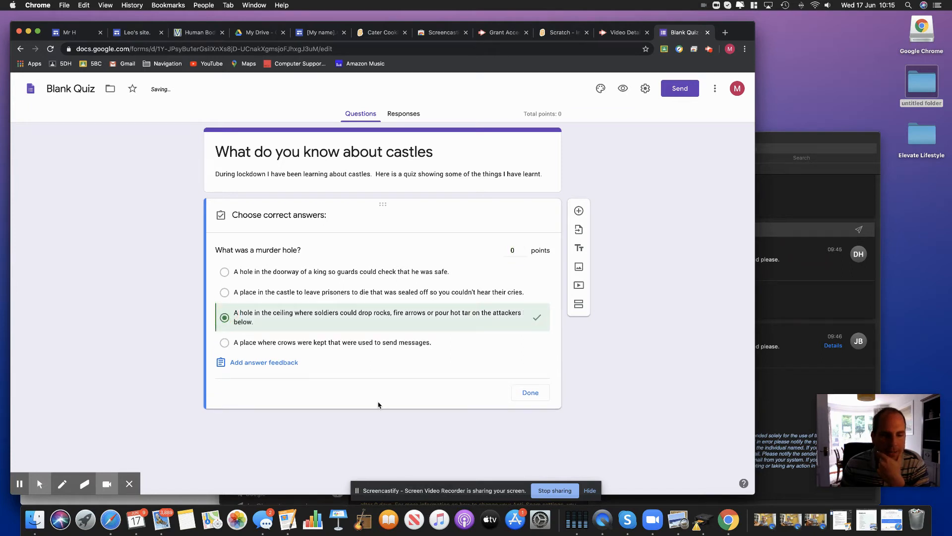
click(535, 394)
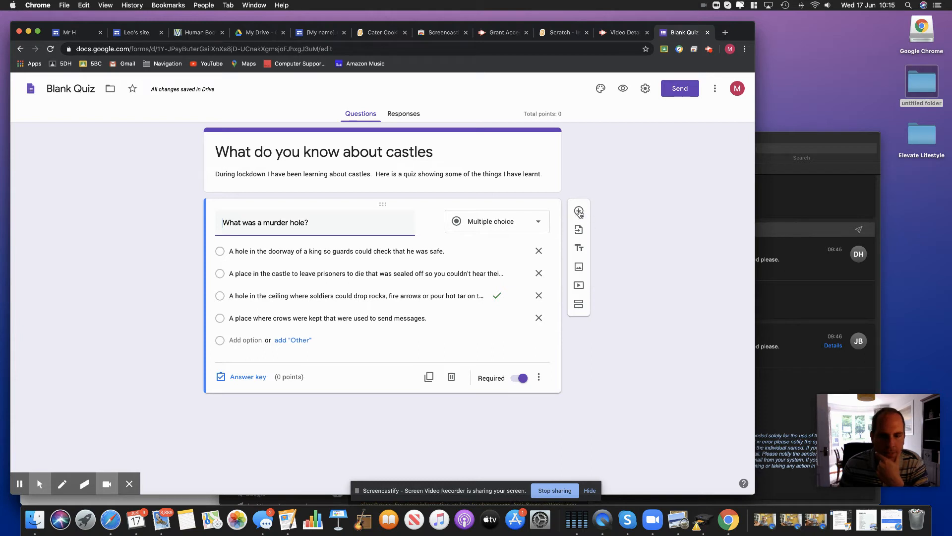
Add a second question of type Checkboxes with six answer options, Option 1 to Option 6
click(579, 211)
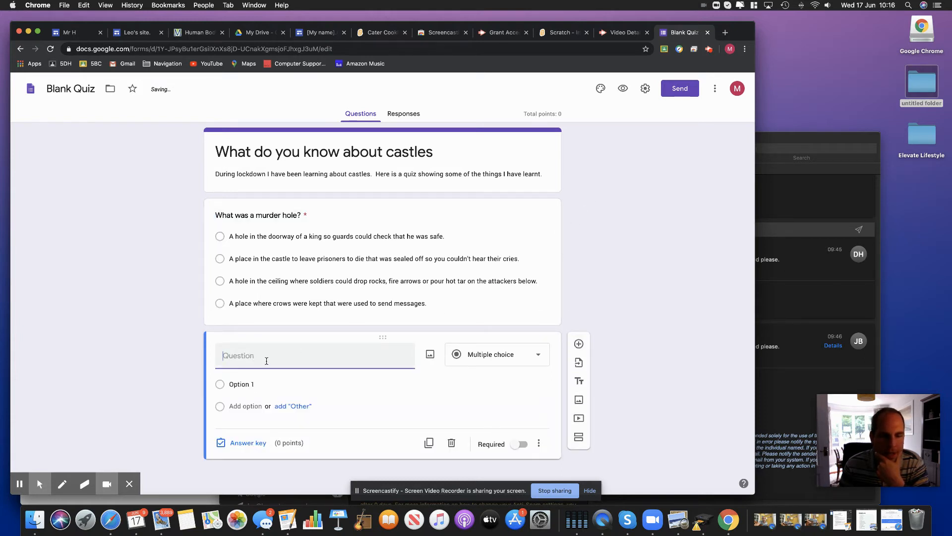
click(527, 357)
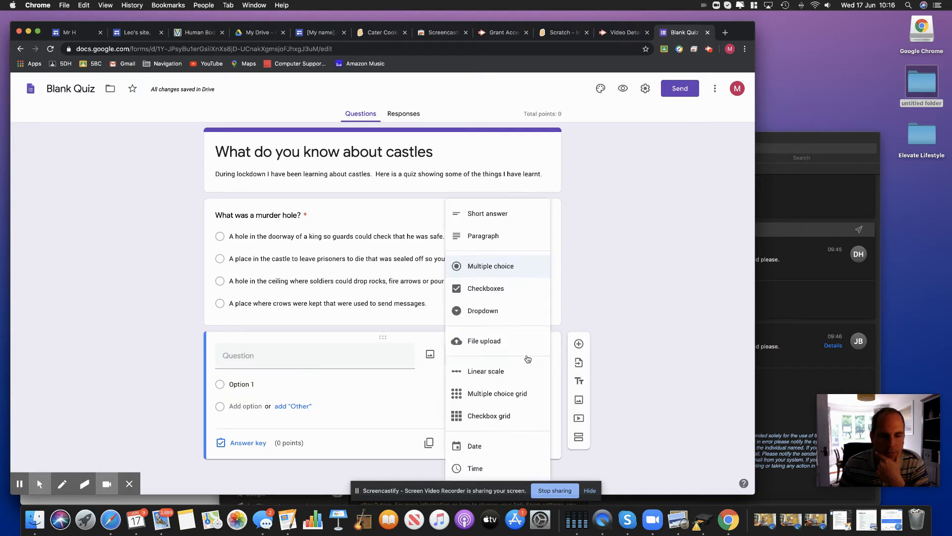
click(501, 294)
click(243, 406)
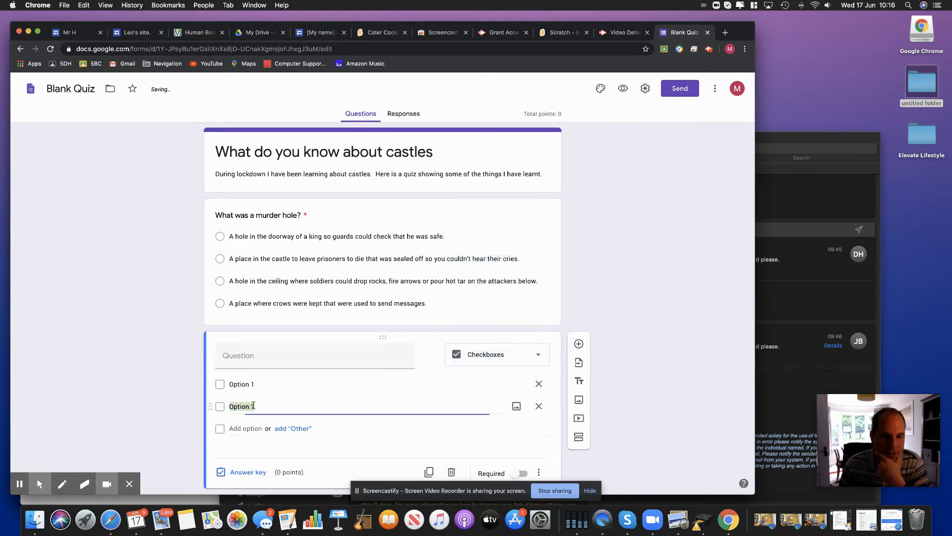
click(240, 428)
click(244, 449)
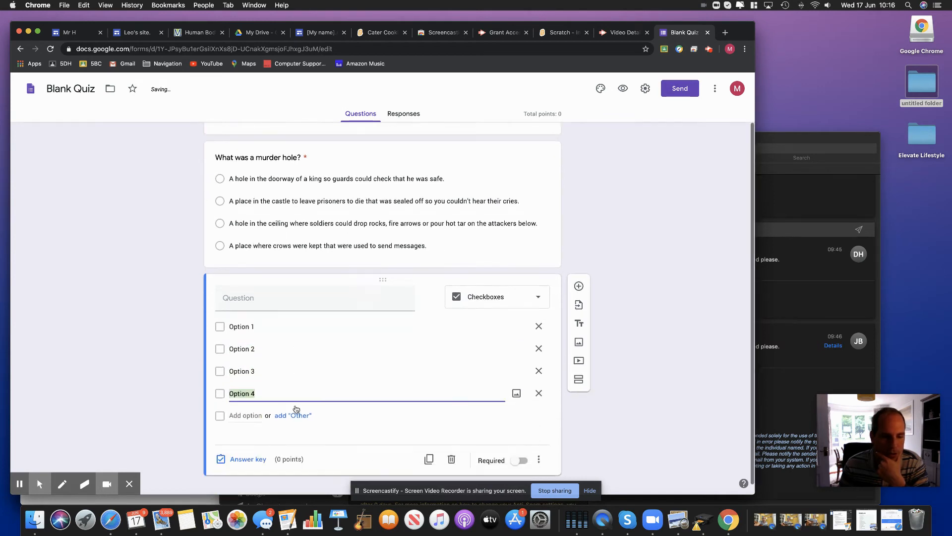
click(257, 404)
click(248, 425)
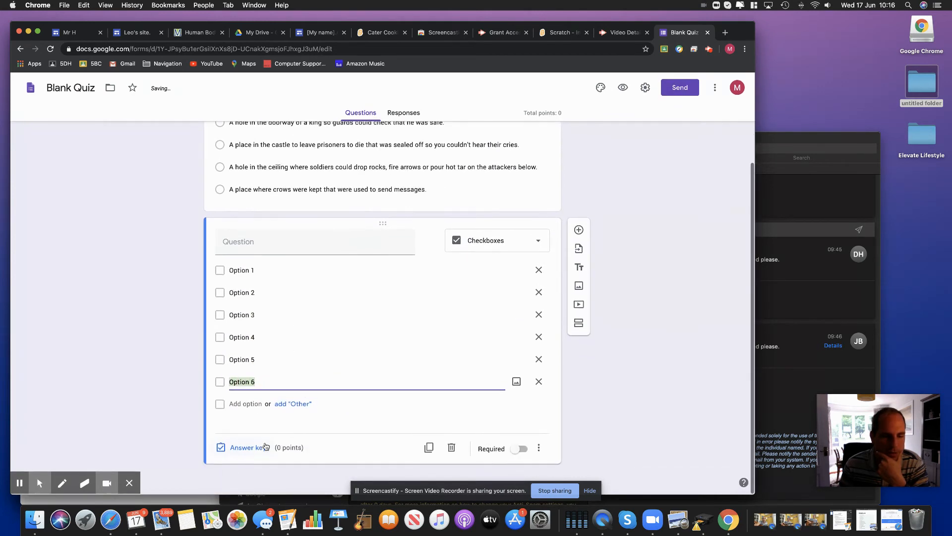
Try marking Options 1, 2 and 4 as correct in the checkbox question's answer key, and clear them again
click(248, 448)
click(224, 358)
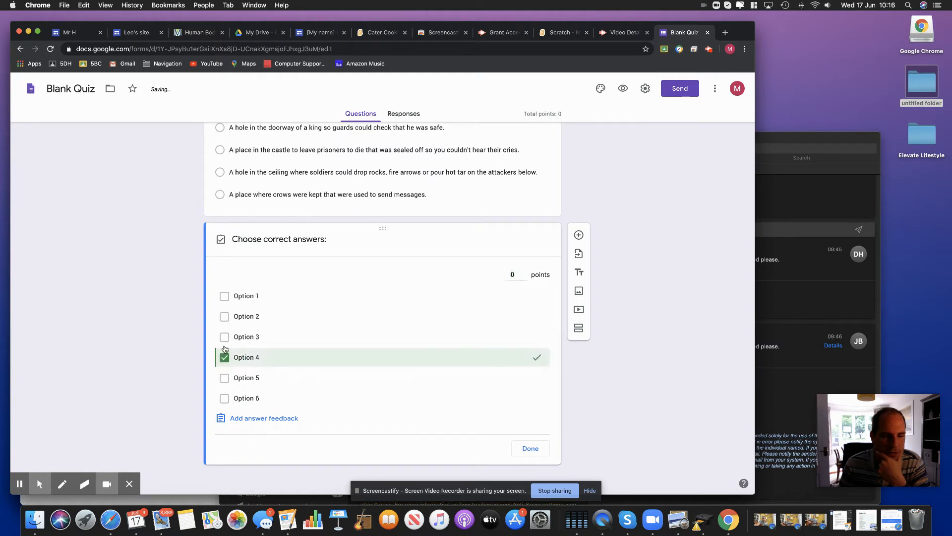
click(225, 317)
click(224, 296)
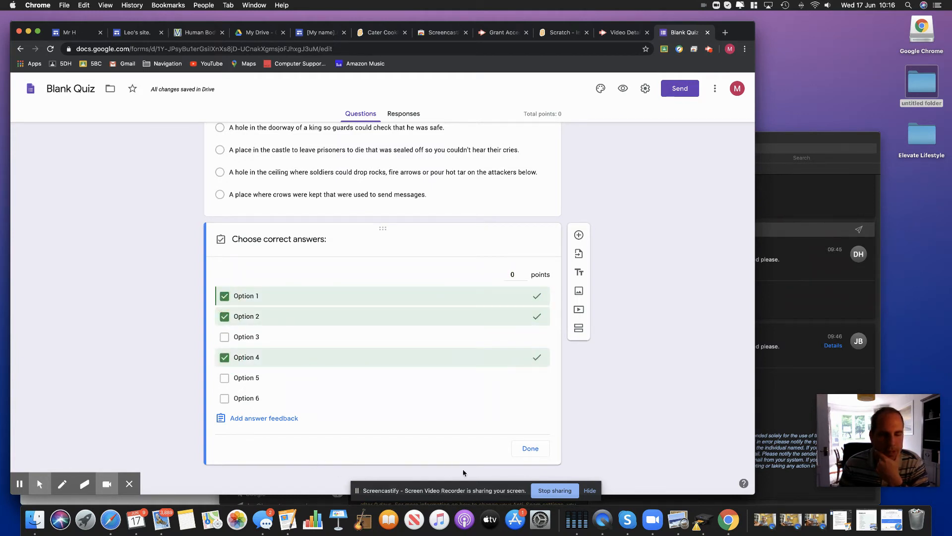
click(224, 296)
click(224, 317)
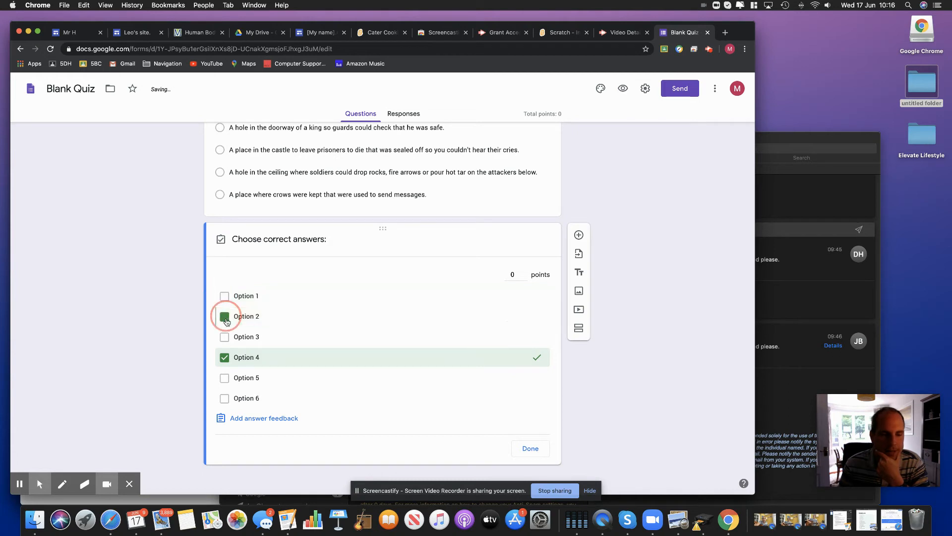
click(224, 357)
click(530, 448)
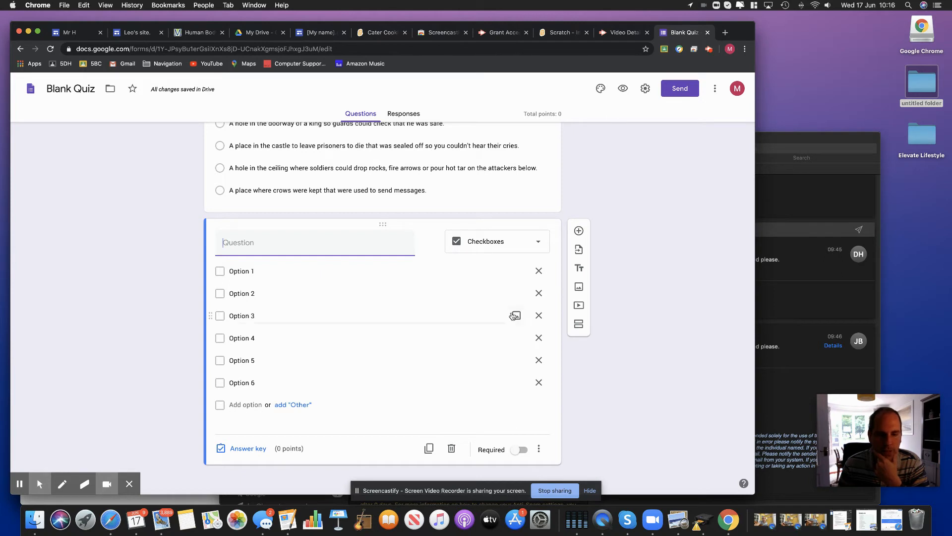
Add a third question below the checkbox question and set its type to Short answer
click(578, 231)
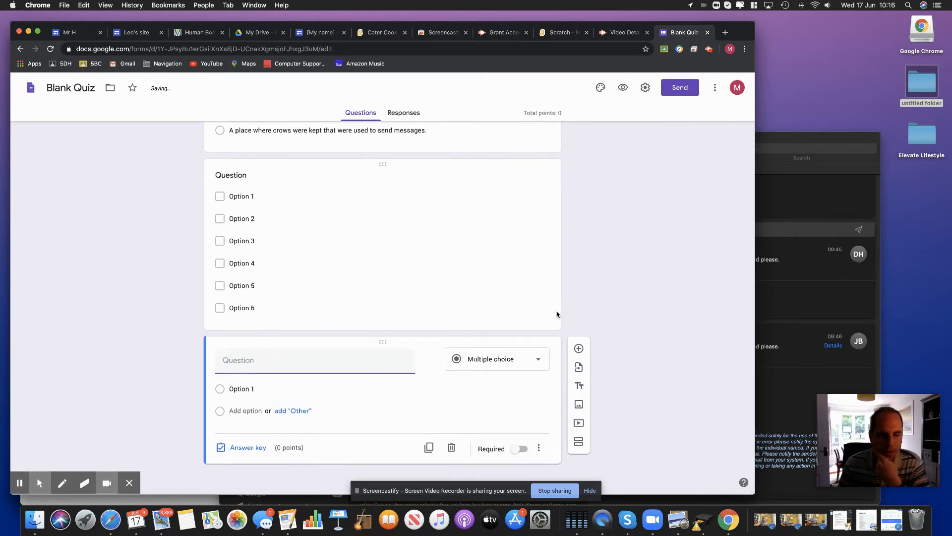
click(536, 359)
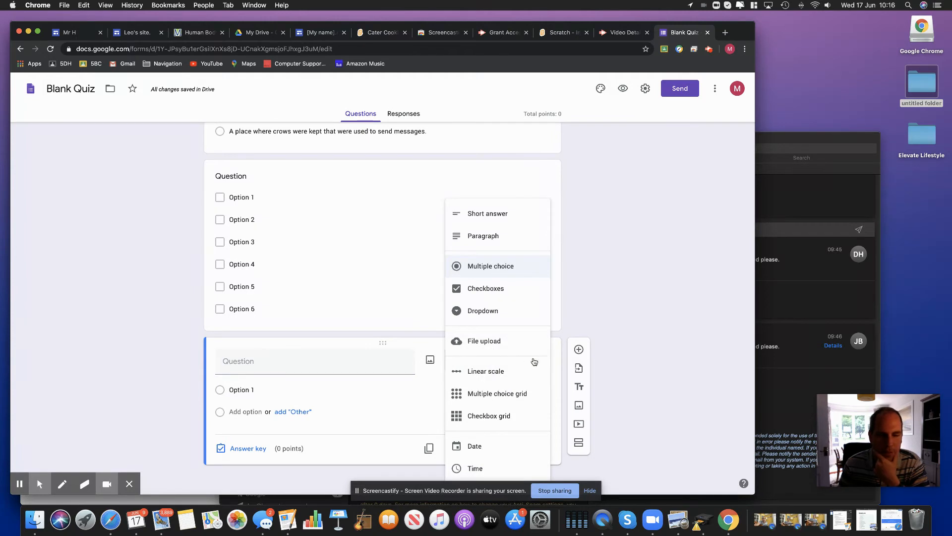
click(492, 216)
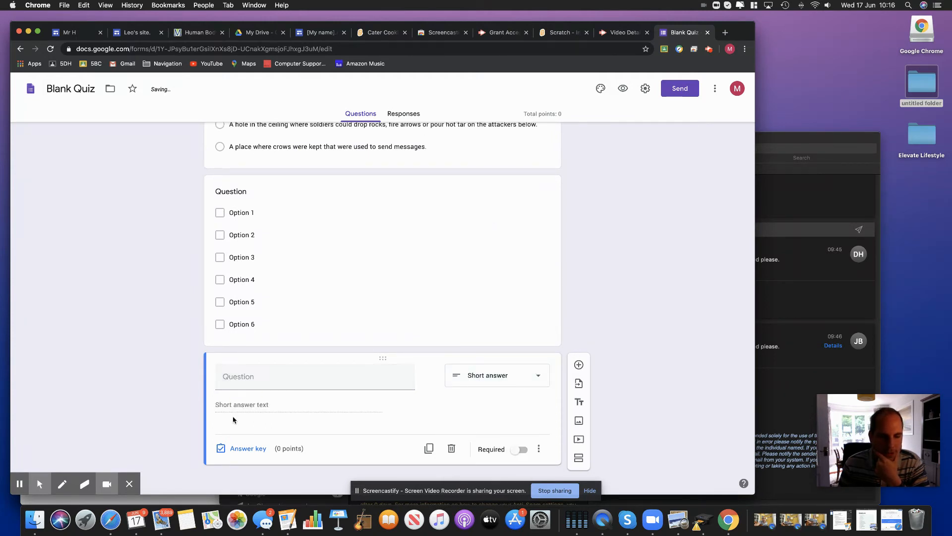
Enter "murder hole", "Murder hole" and "Murder Hole" as correct answers in the short answer question's answer key
click(224, 448)
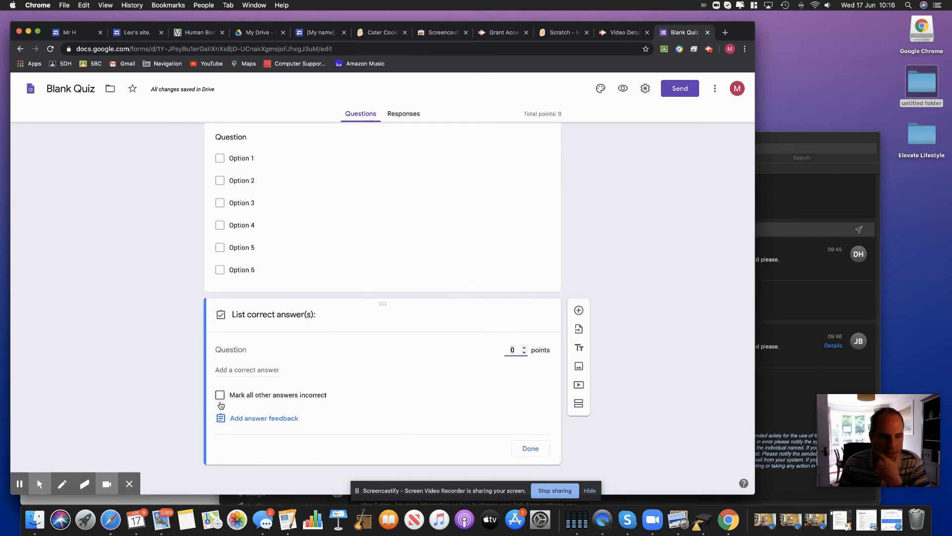
click(240, 369)
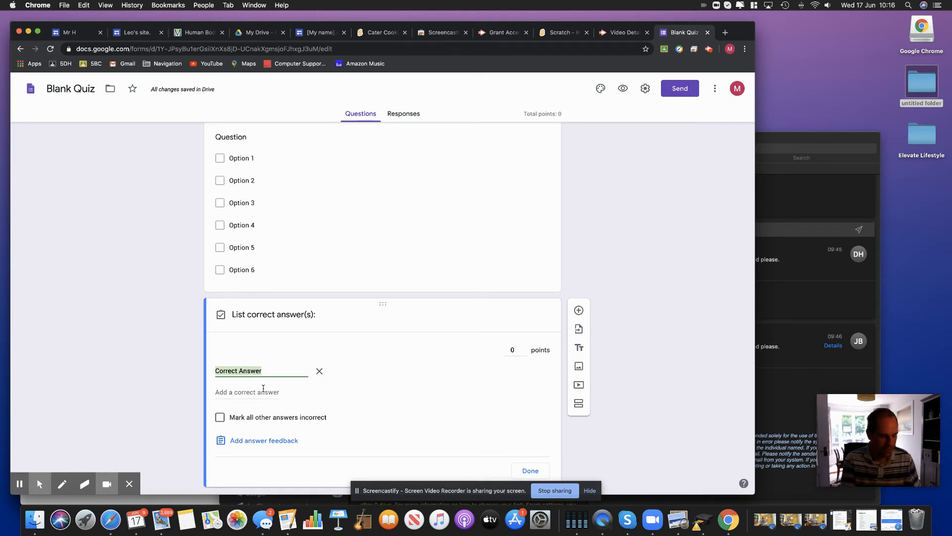
text(murder hole)
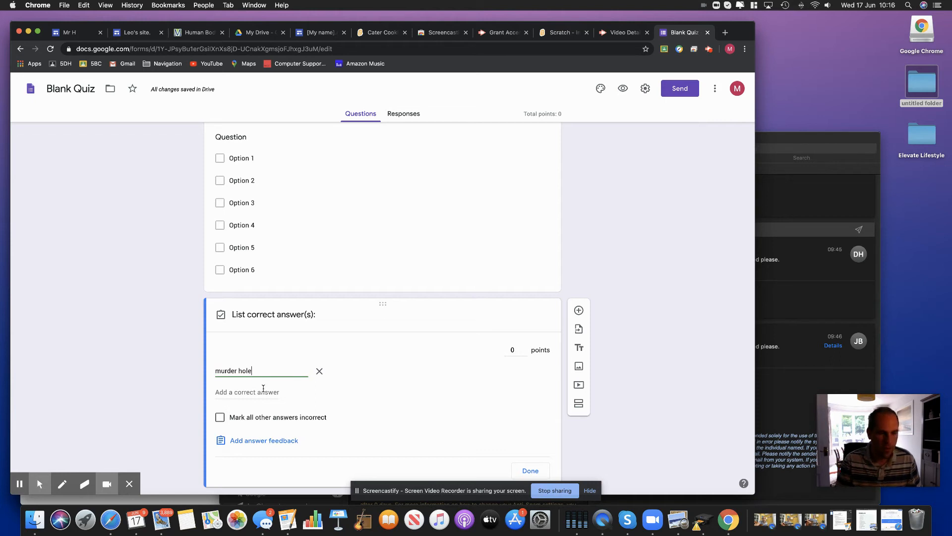
click(229, 391)
text(M)
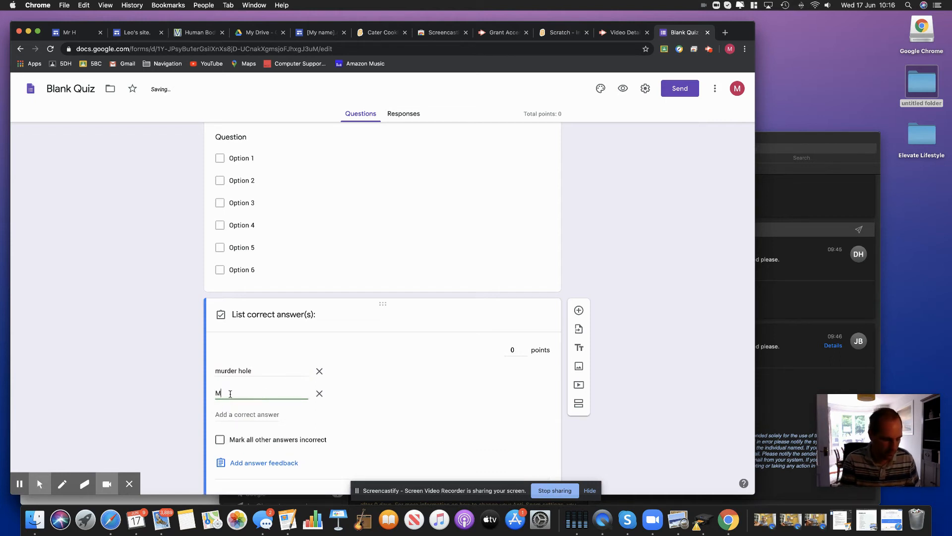
text(urder )
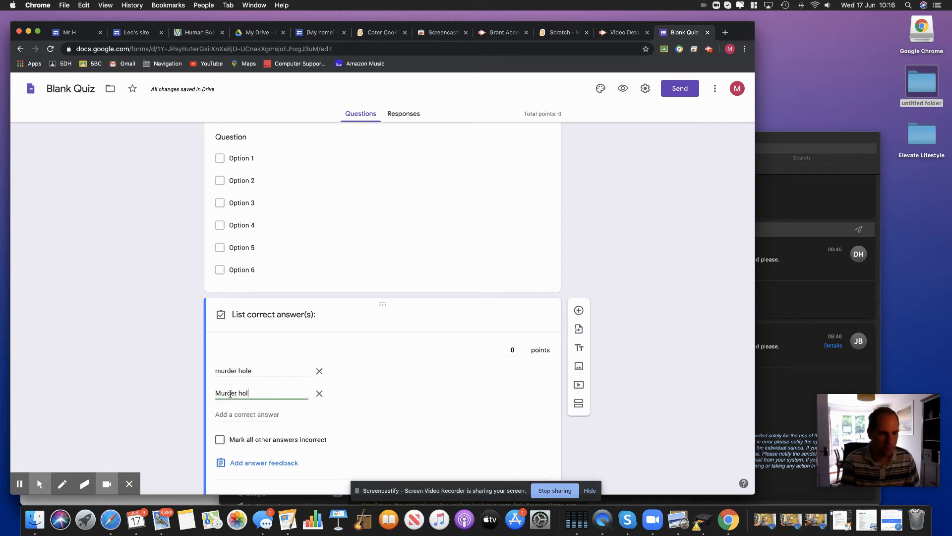
text(hole)
click(234, 414)
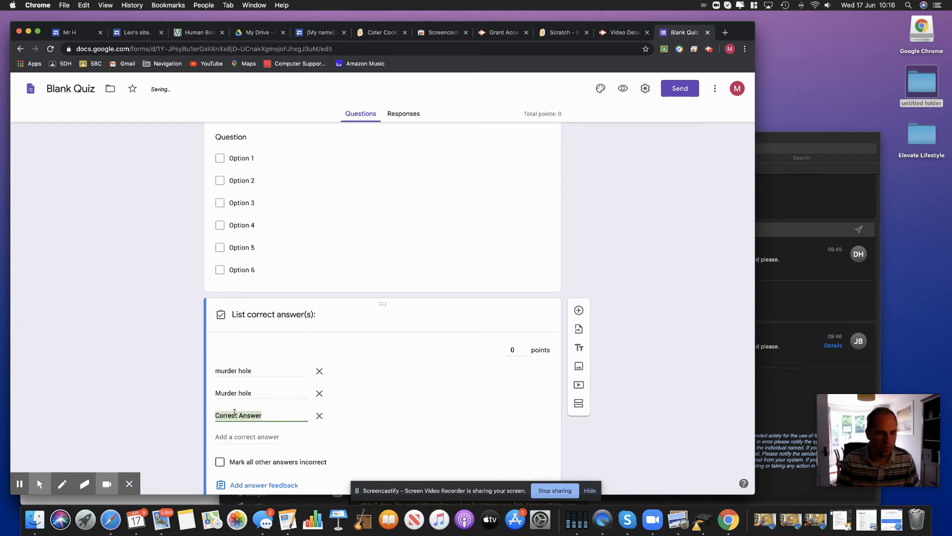
text(Murder Hole)
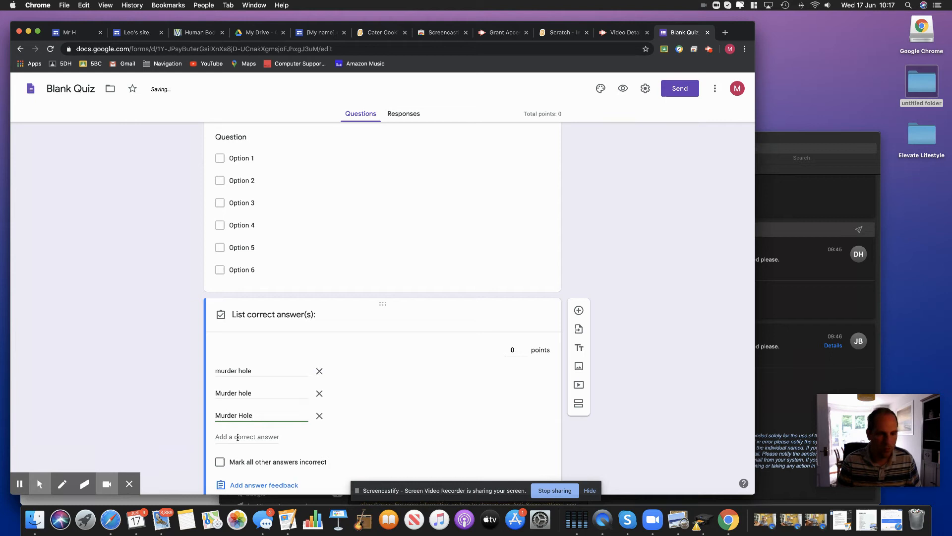
Add the variants "Murderhole", "murder whole" and "merder hole" to the short answer question's correct answers
click(238, 437)
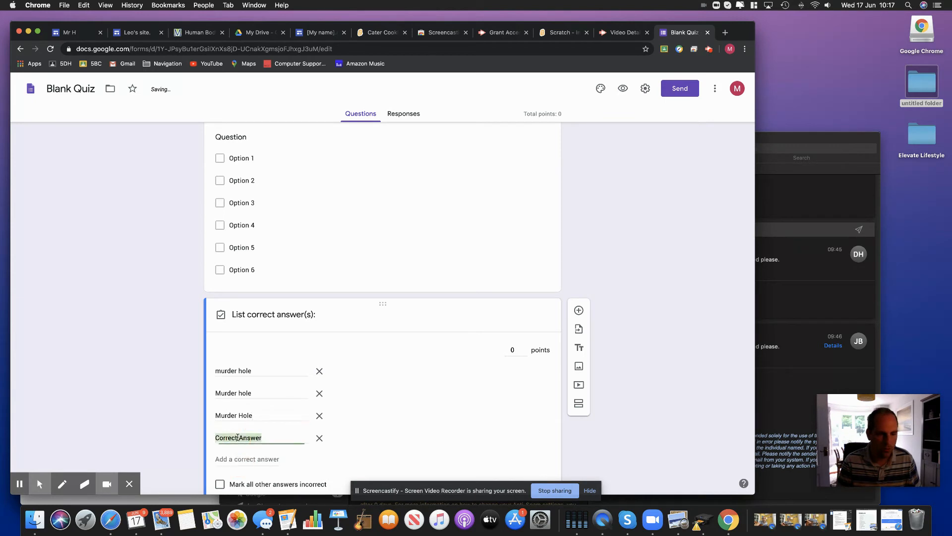
text(Murderhole)
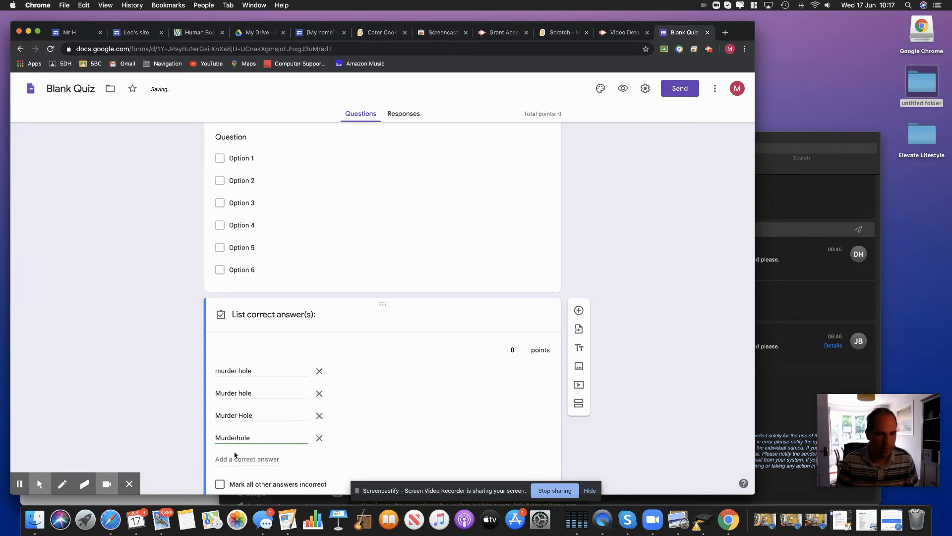
click(235, 454)
text(murder whole)
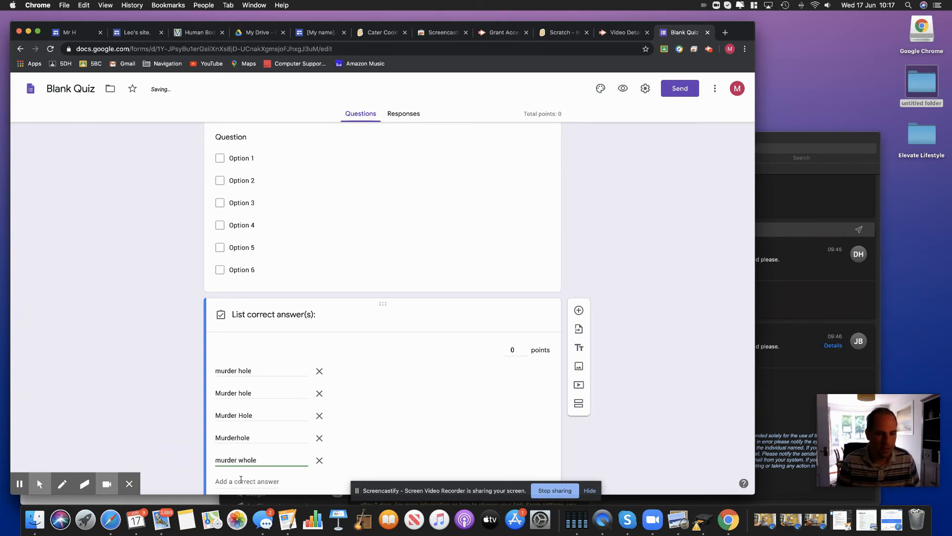
click(240, 479)
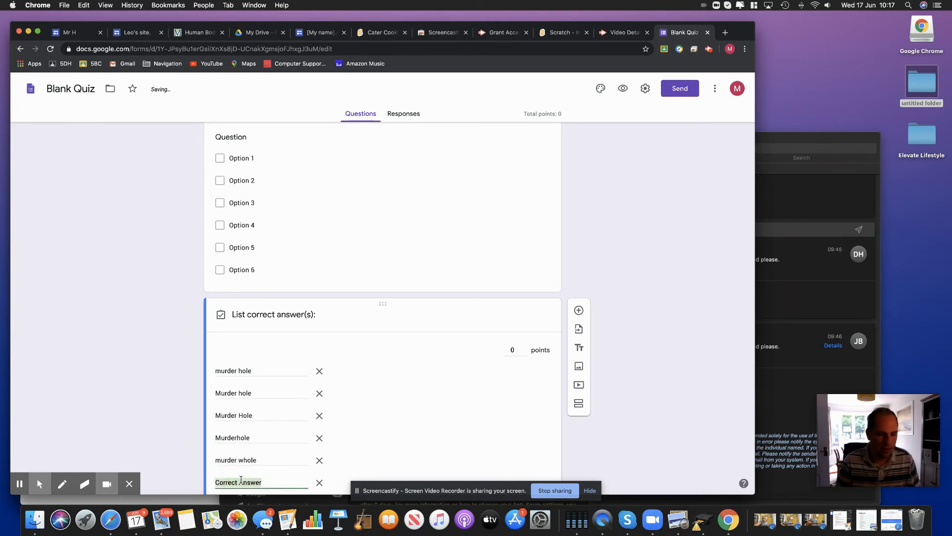
text(merder hole)
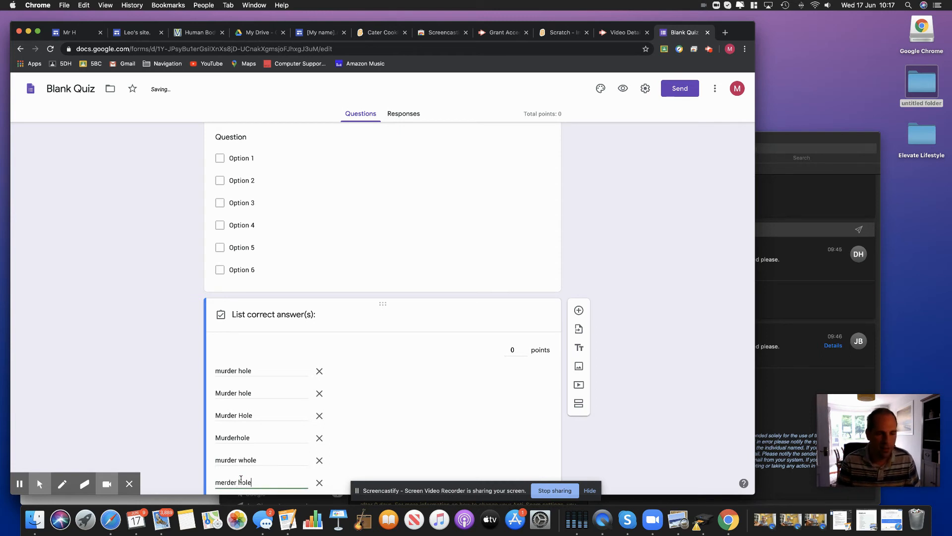
scroll(241, 479, up, 3)
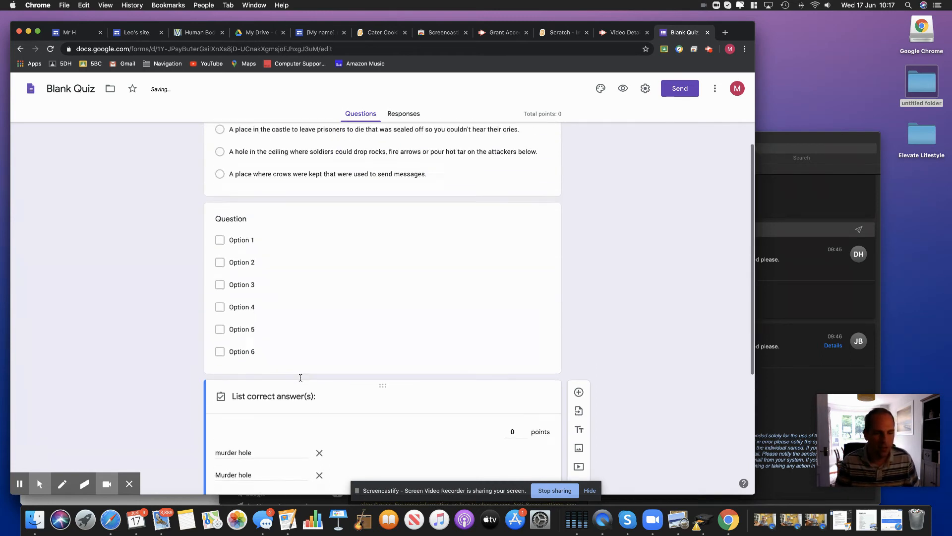
scroll(231, 366, down, 8)
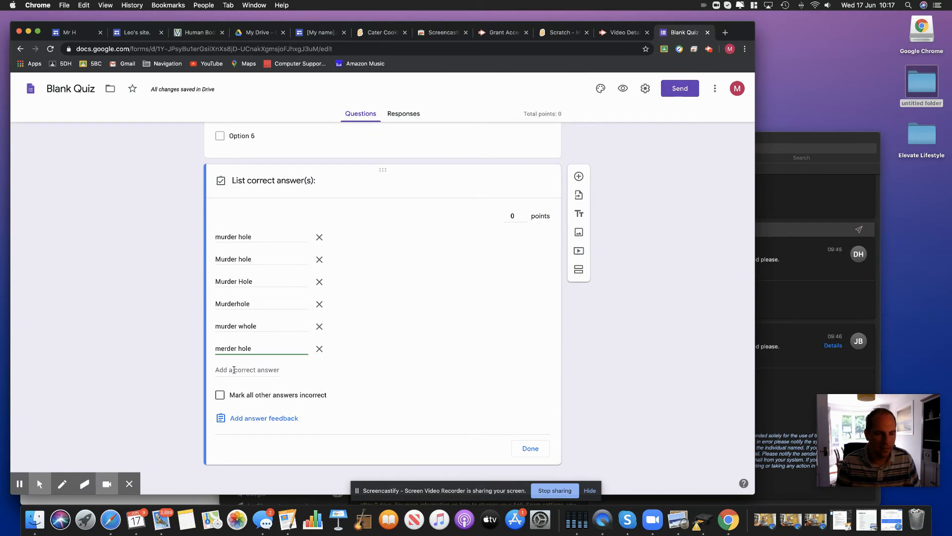
Add "merdur hole" and "hole" to the short answer question's list of correct answers
click(235, 369)
text(mer)
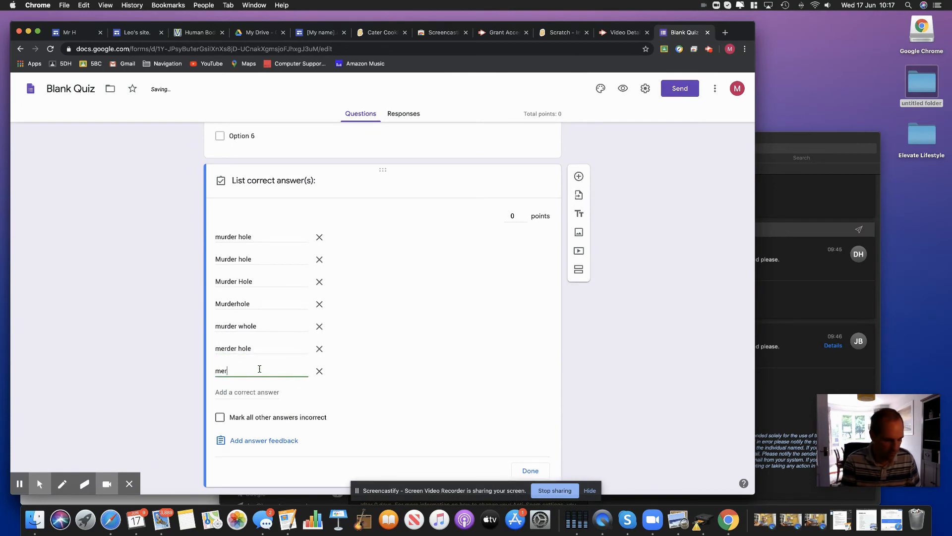
text(dur)
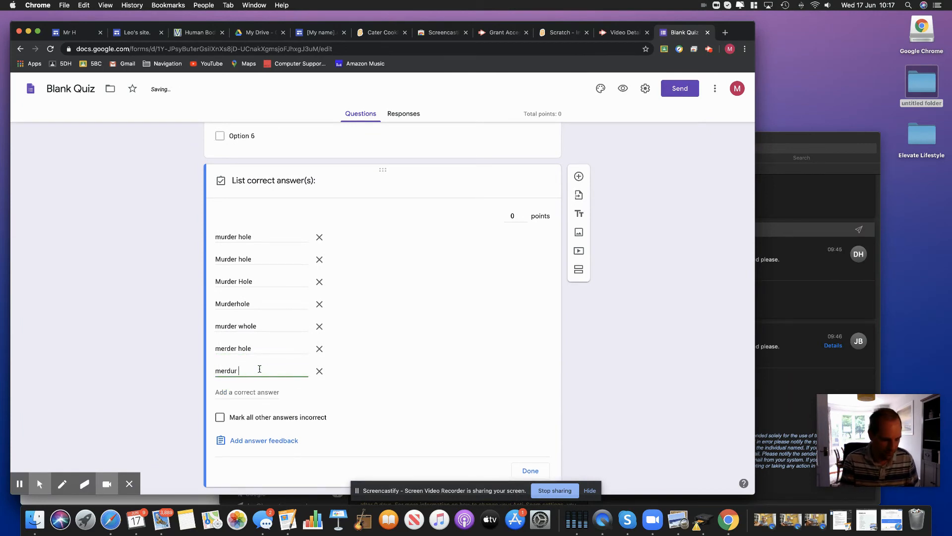
text( hole)
click(244, 392)
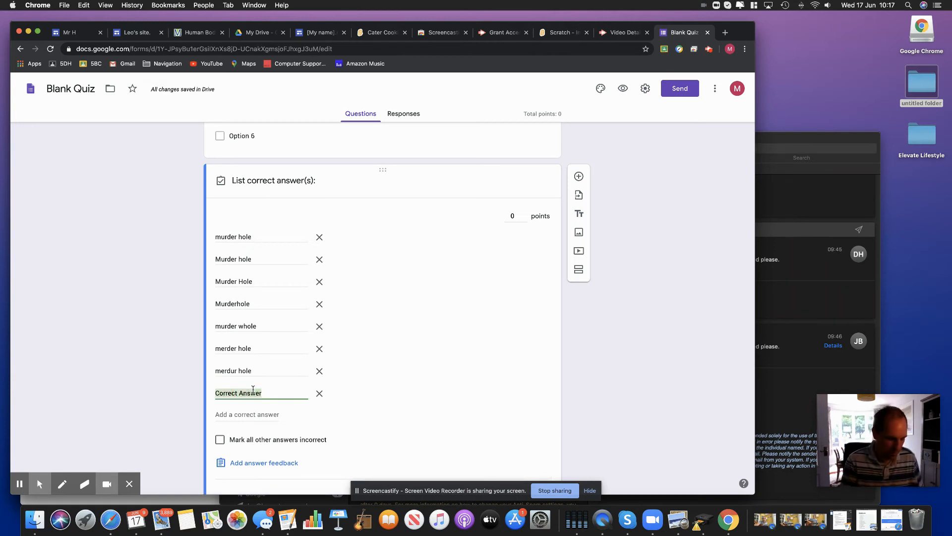
text(hole)
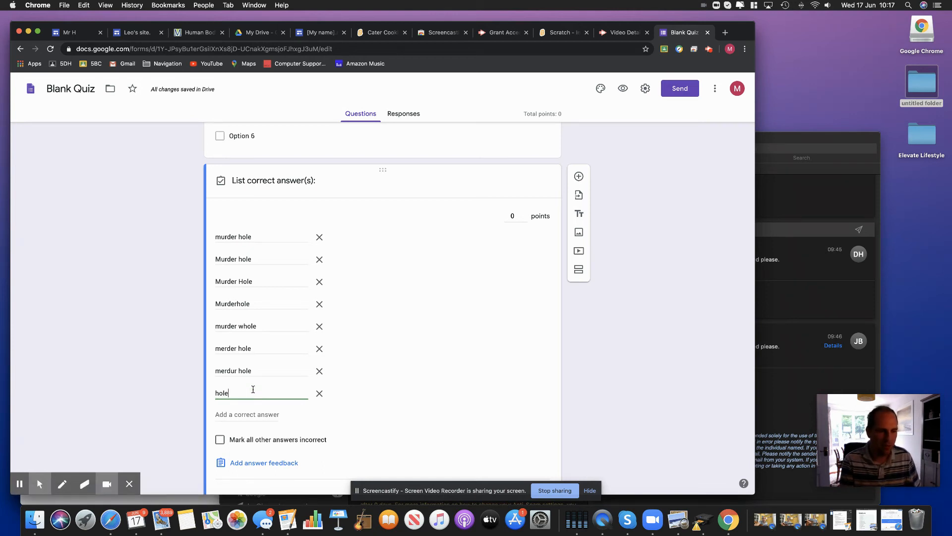
click(446, 372)
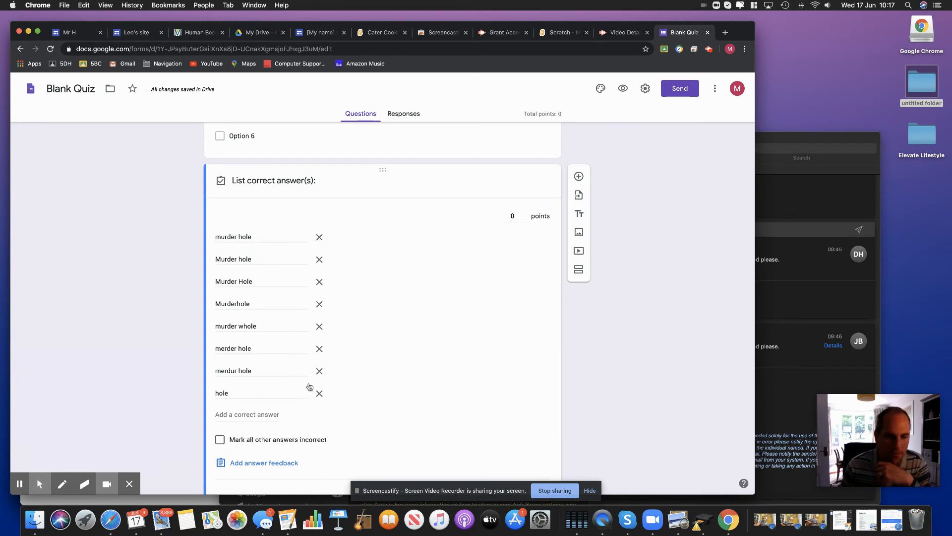
Set the short answer question to mark all other answers incorrect and finish its answer key
click(220, 441)
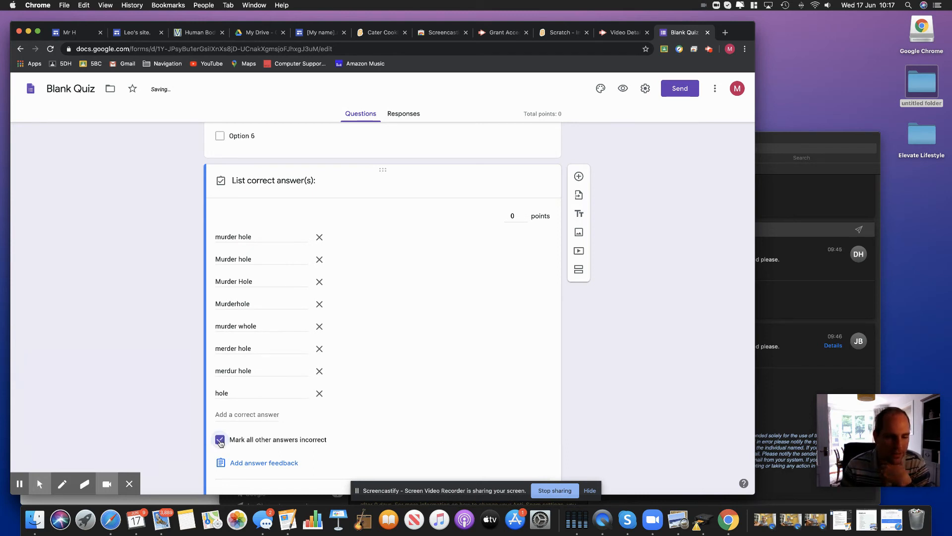
scroll(292, 433, down, 2)
click(221, 396)
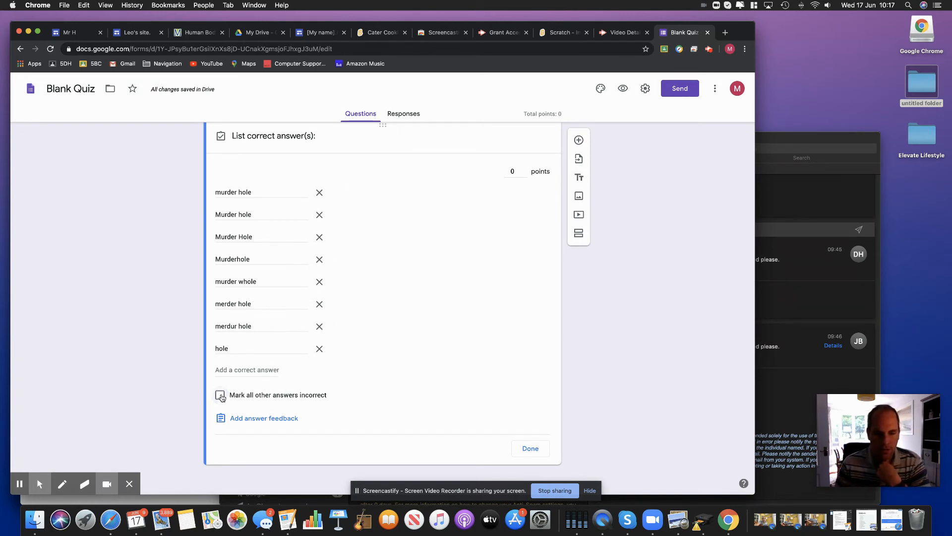
click(221, 396)
click(530, 448)
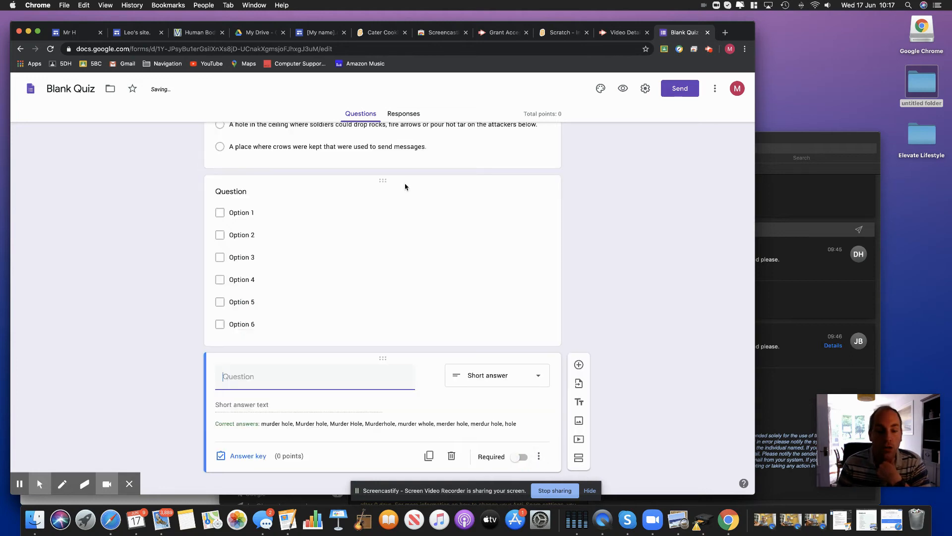
Review the whole castle quiz and check how it is listed among the forms available in the learning log site
scroll(545, 317, up, 4)
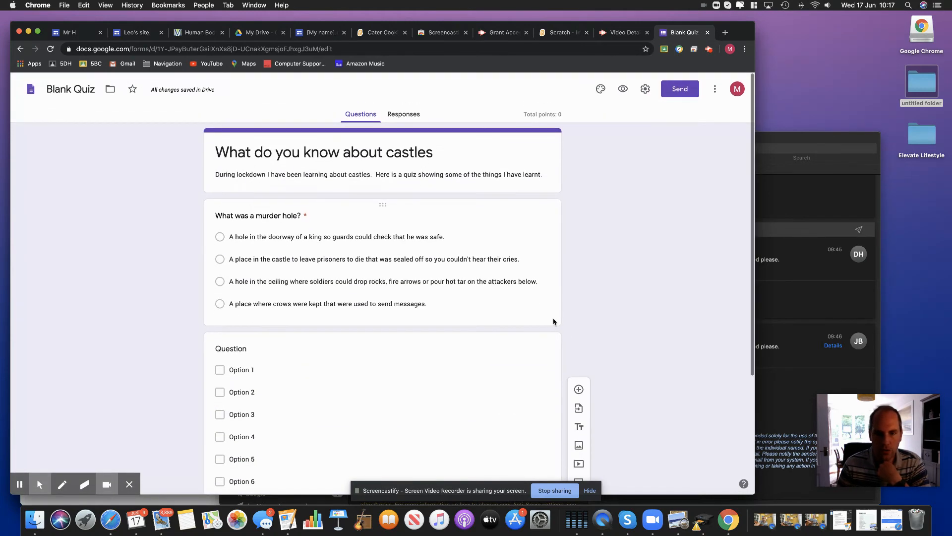
scroll(552, 320, down, 1)
scroll(552, 320, down, 3)
scroll(552, 319, up, 5)
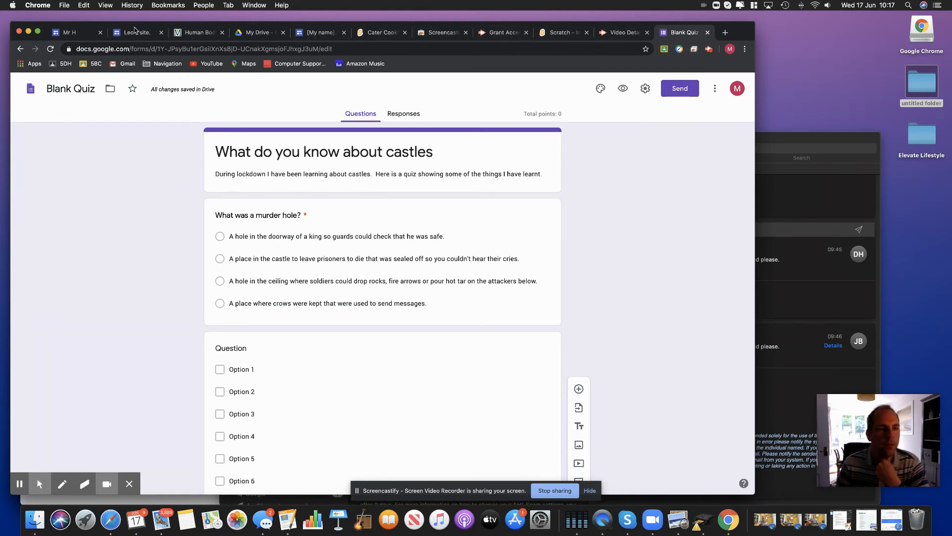
click(72, 33)
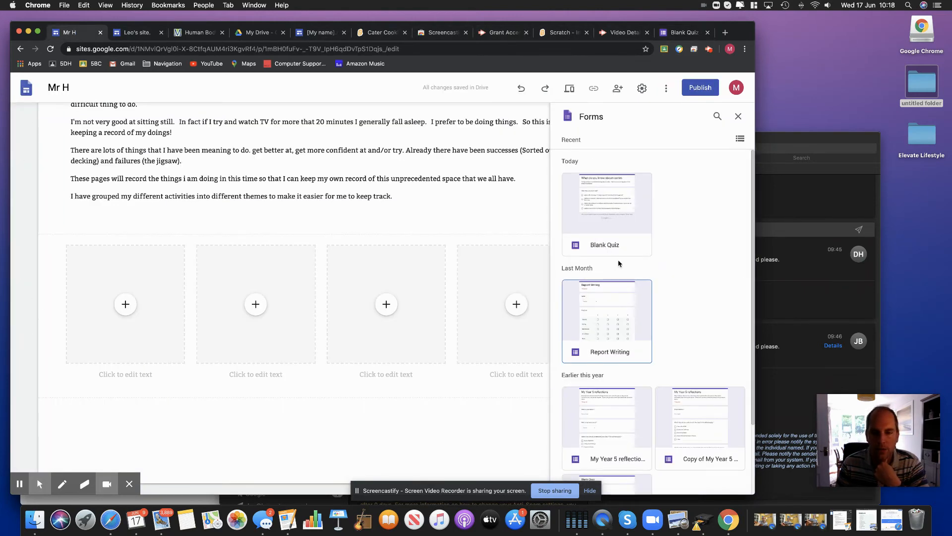
click(676, 32)
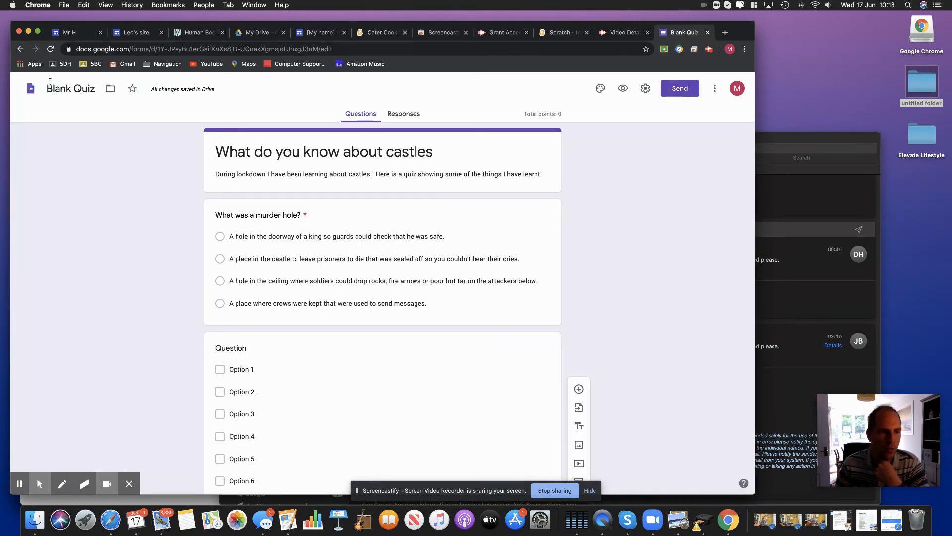
Rename the quiz form as "Castle Quiz"
click(74, 90)
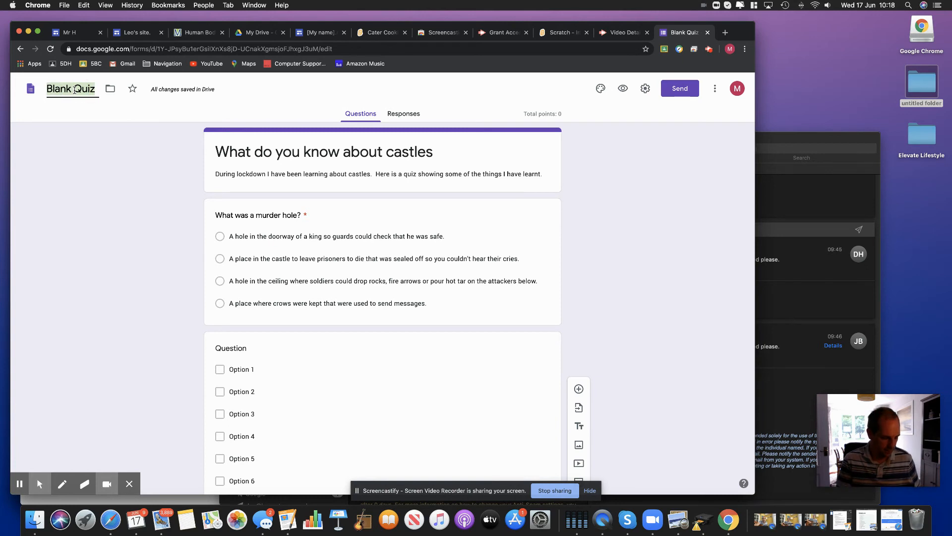
text(Castle Qui)
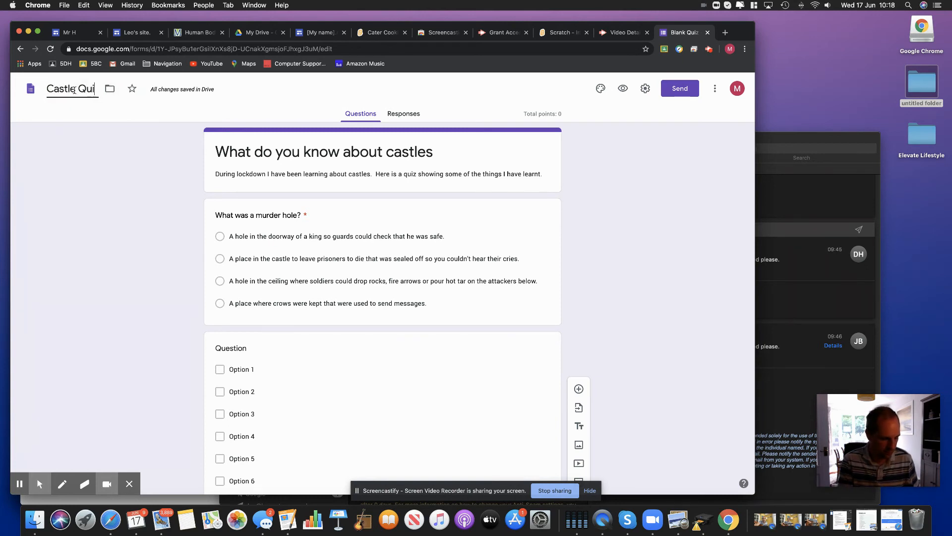
text(z)
click(620, 213)
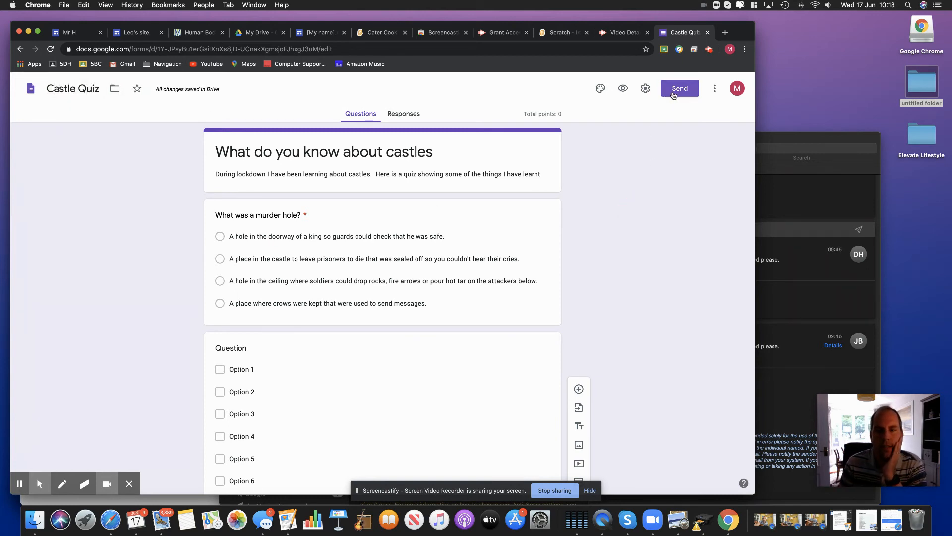
Switch to the learning log in Google Sites, close the forms list and add a new page named "Castles"
click(67, 32)
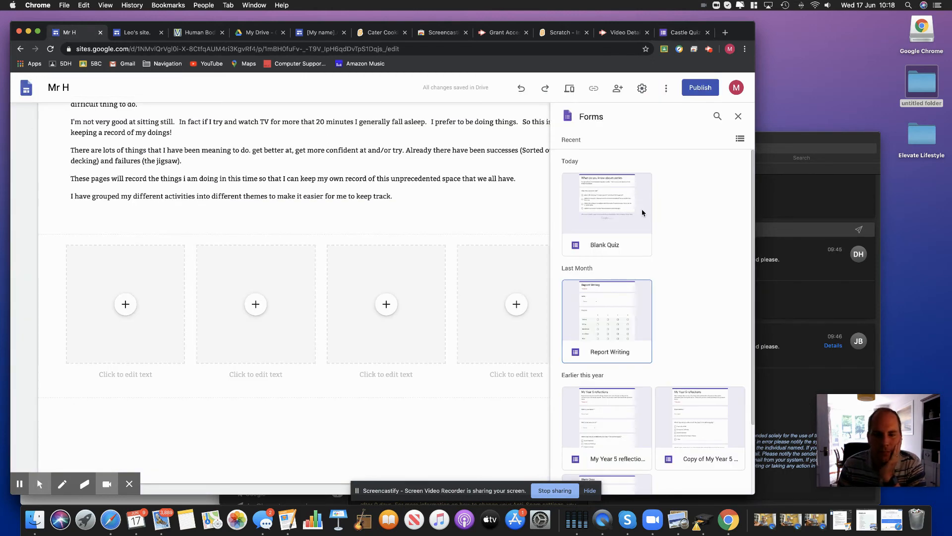
scroll(357, 159, up, 5)
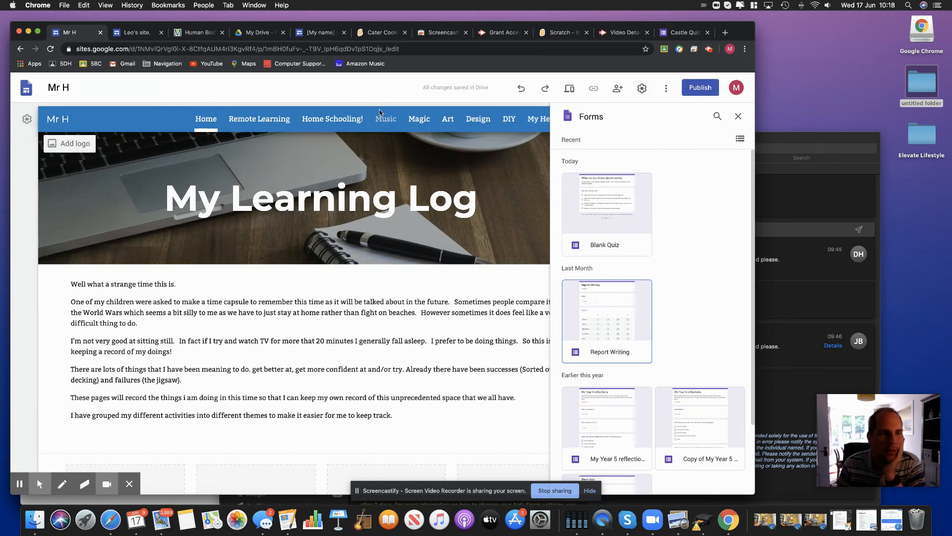
mouse_move(474, 145)
click(738, 116)
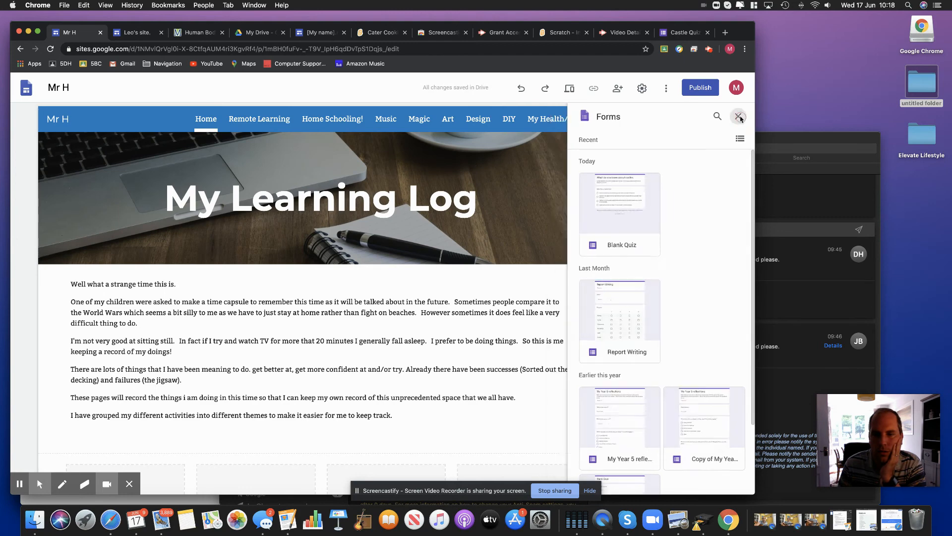
click(695, 116)
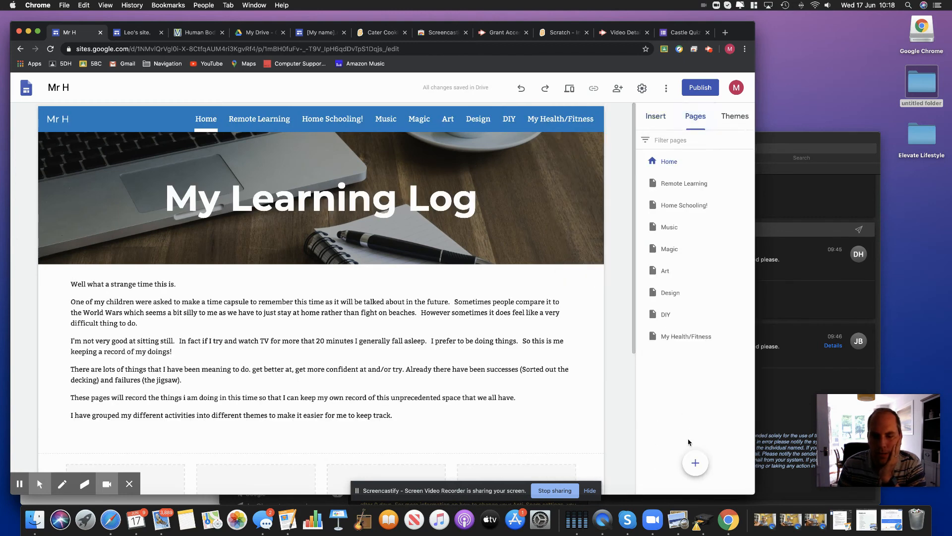
click(696, 462)
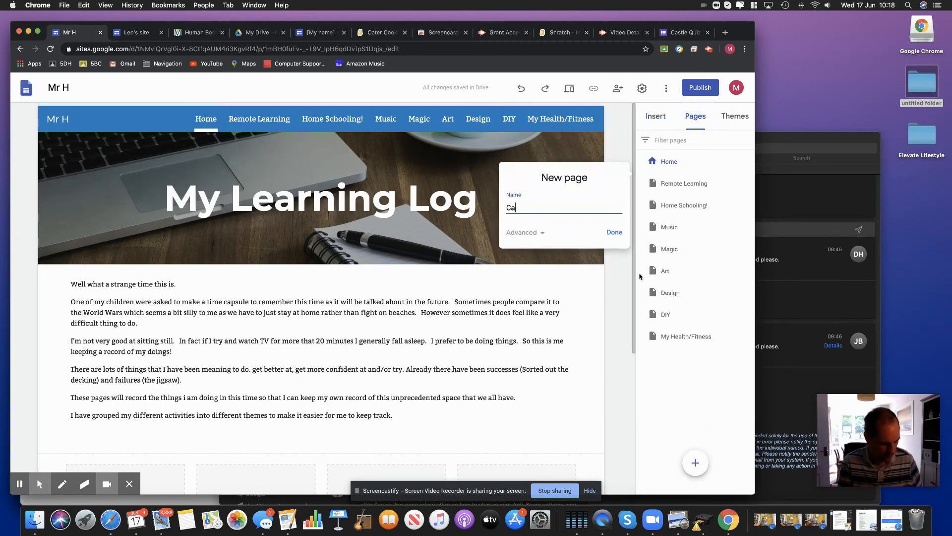
click(614, 232)
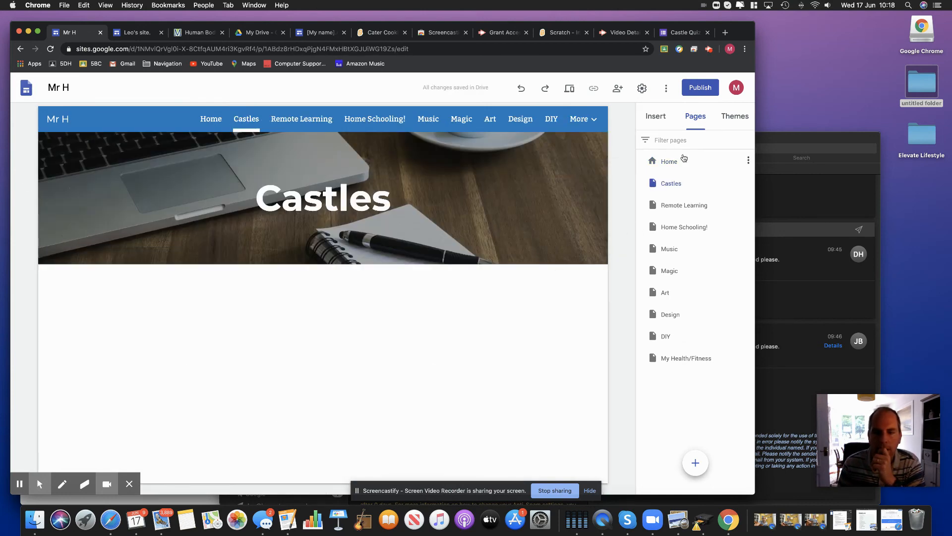
Insert the "Castle Quiz" form into the Castles page
click(655, 117)
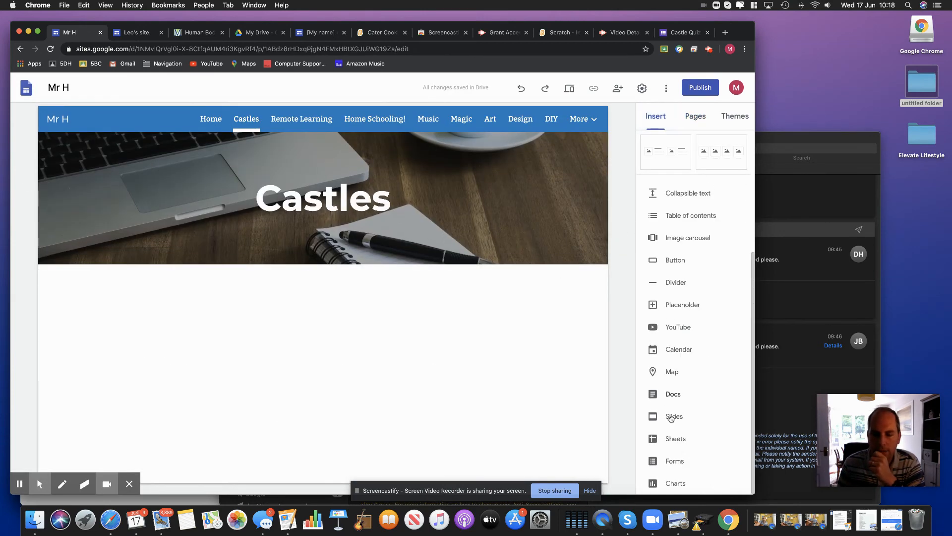
click(667, 459)
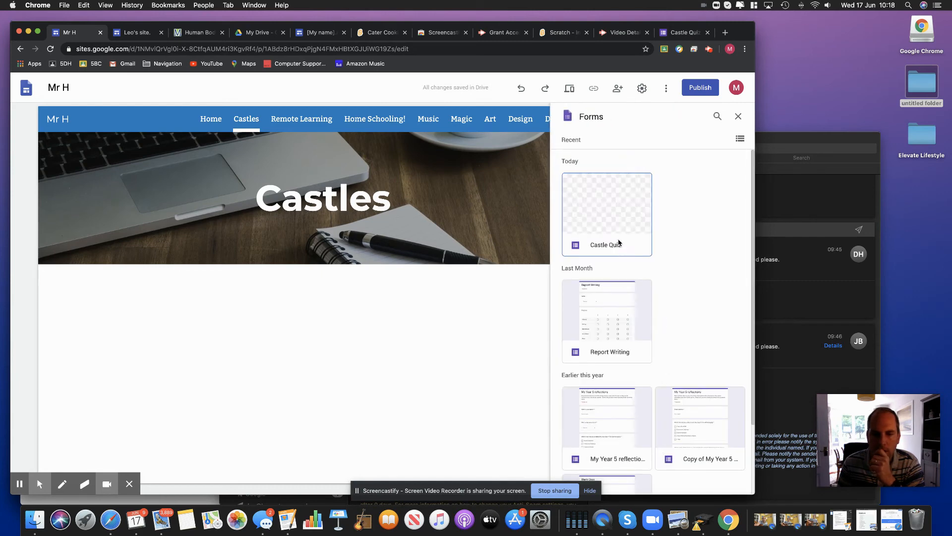
click(622, 223)
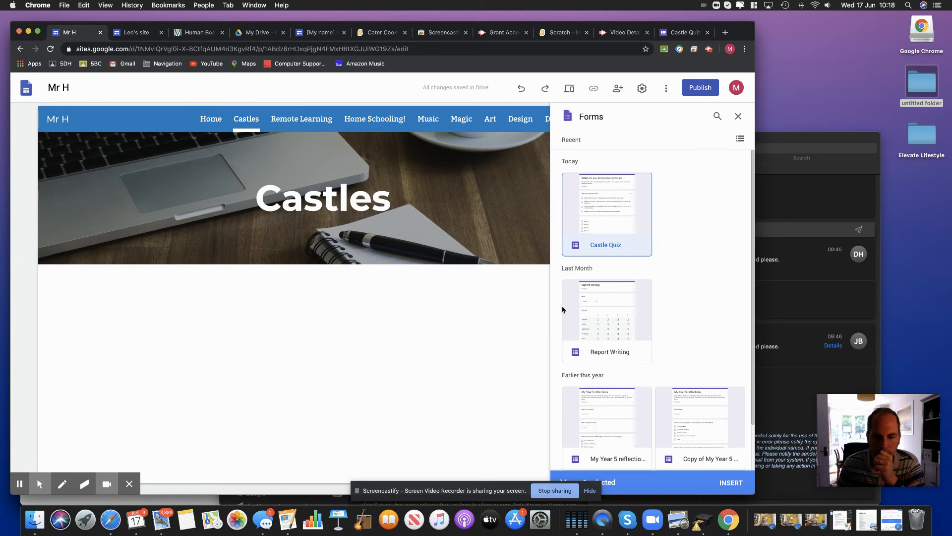
click(602, 218)
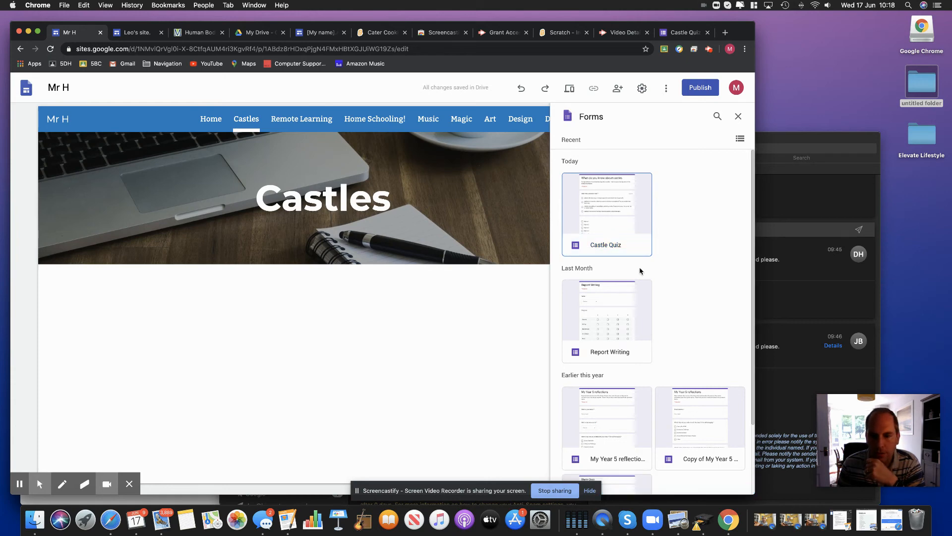
click(728, 483)
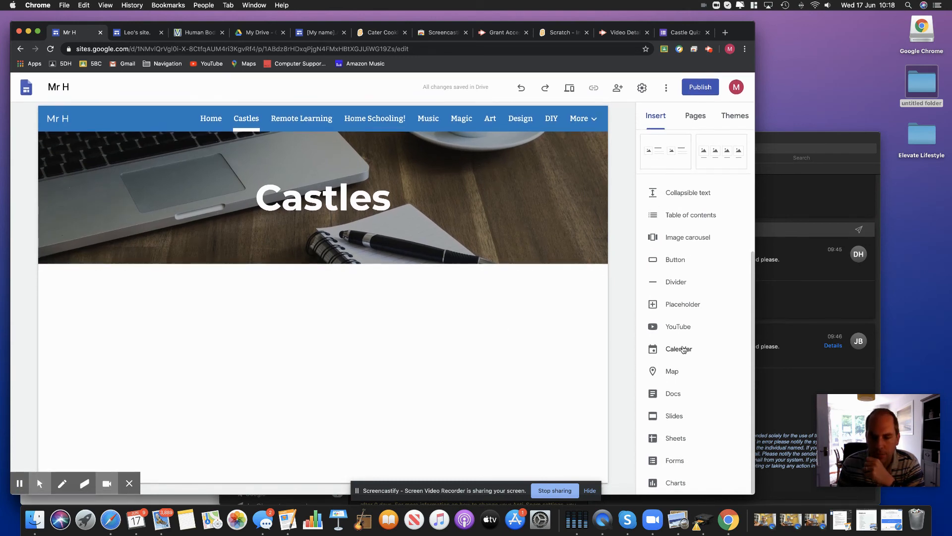
click(674, 461)
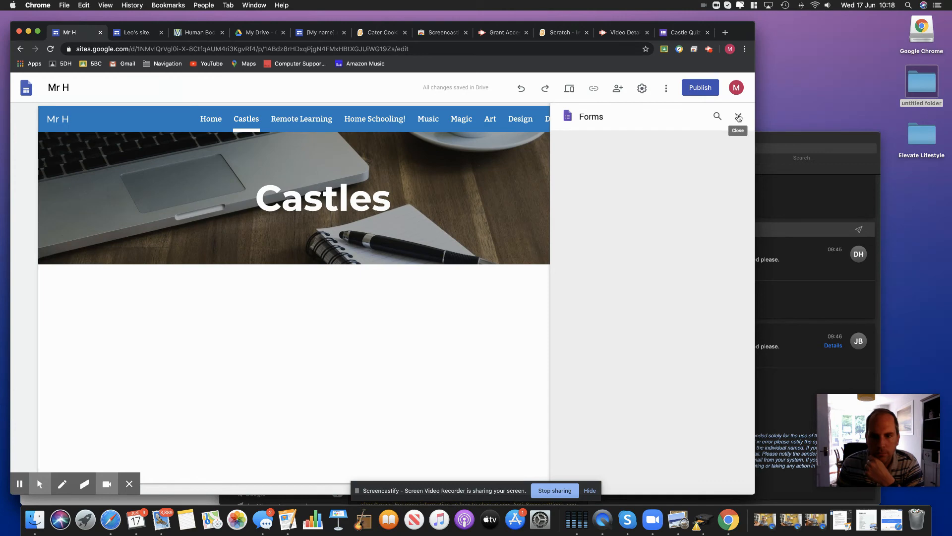
click(709, 50)
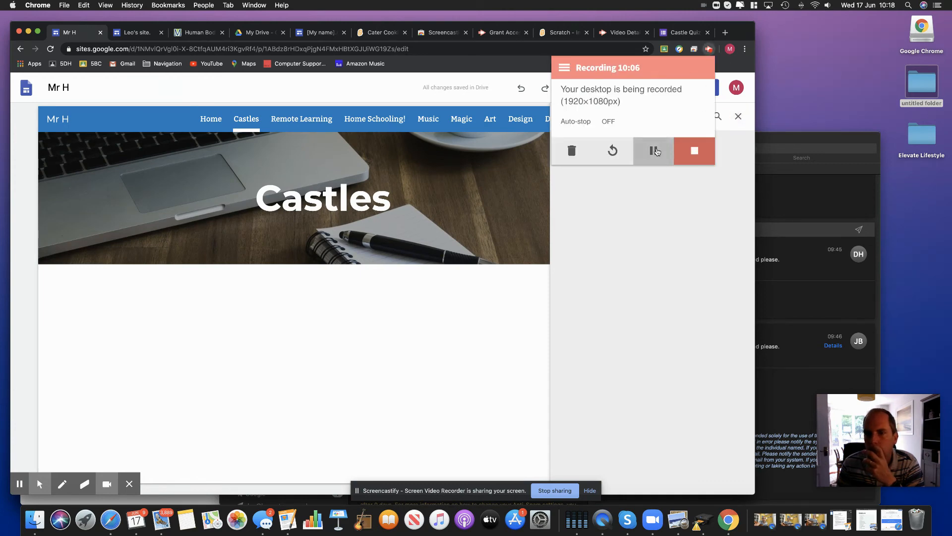
click(656, 151)
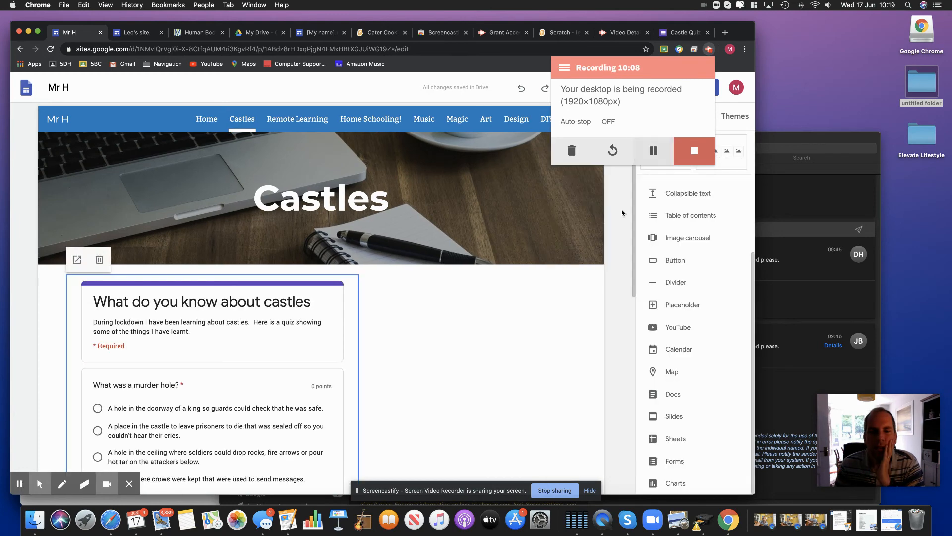
click(536, 344)
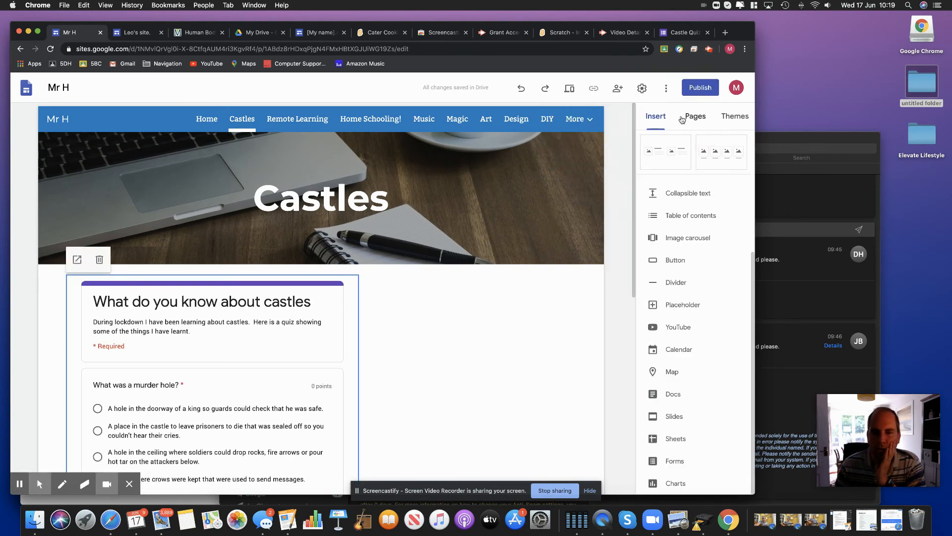
Look through the embedded quiz on the Castles page from its title to the Submit button, and reload the site editor
click(675, 461)
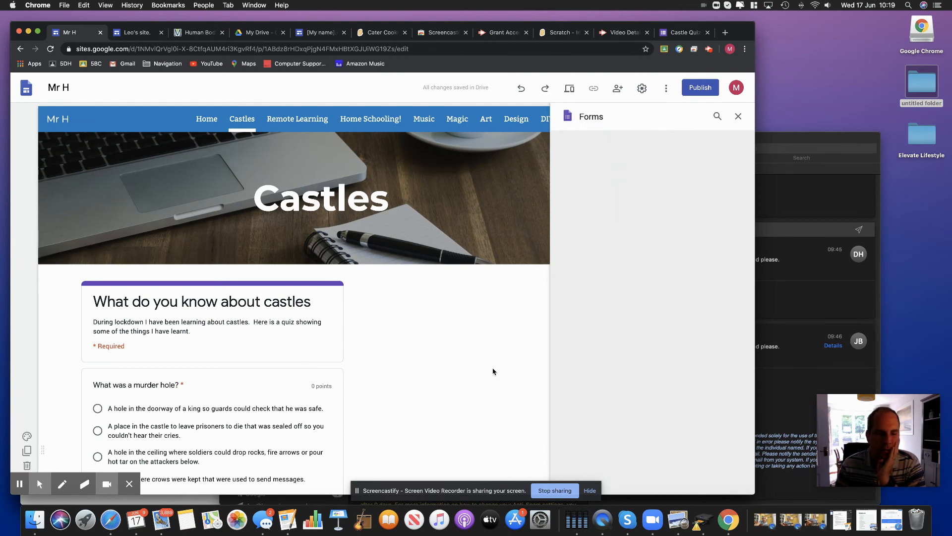
click(476, 370)
click(428, 373)
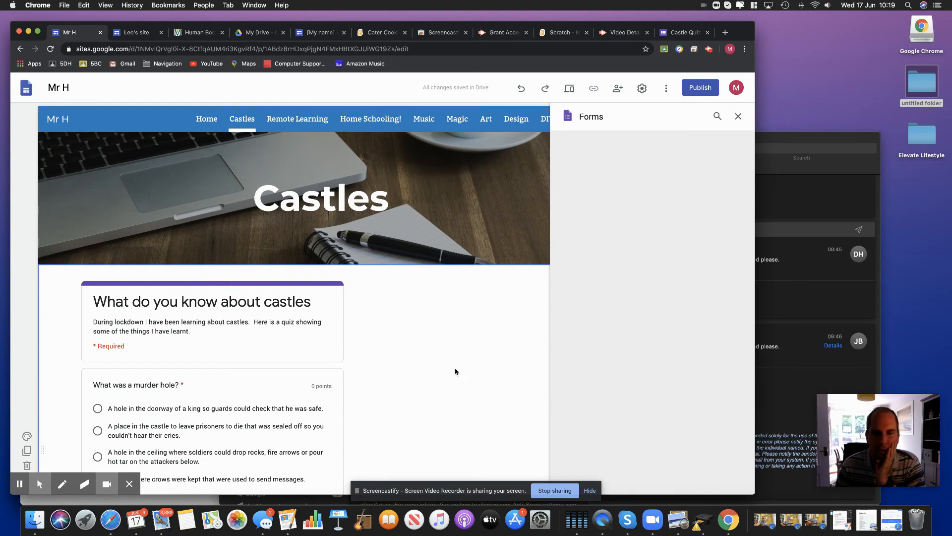
scroll(454, 371, down, 3)
scroll(452, 365, up, 3)
scroll(451, 363, down, 10)
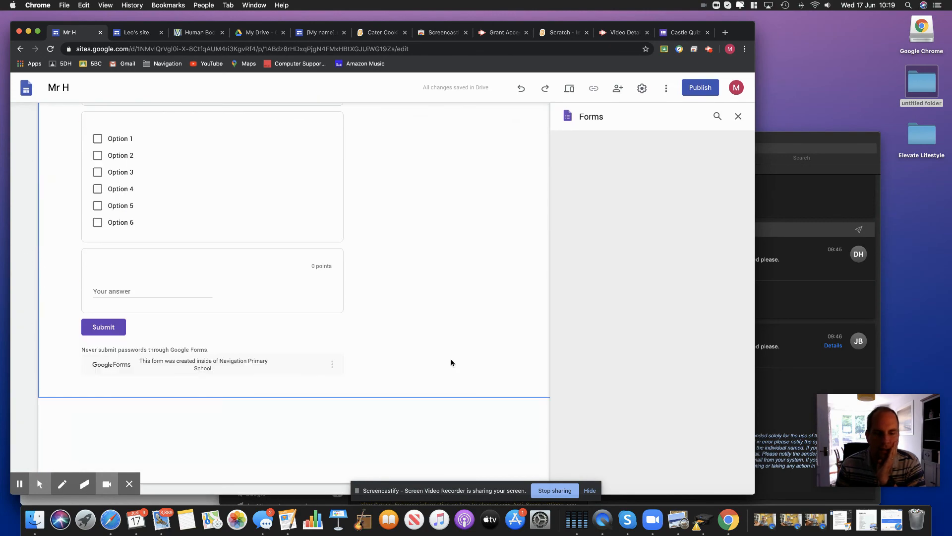
scroll(450, 361, up, 15)
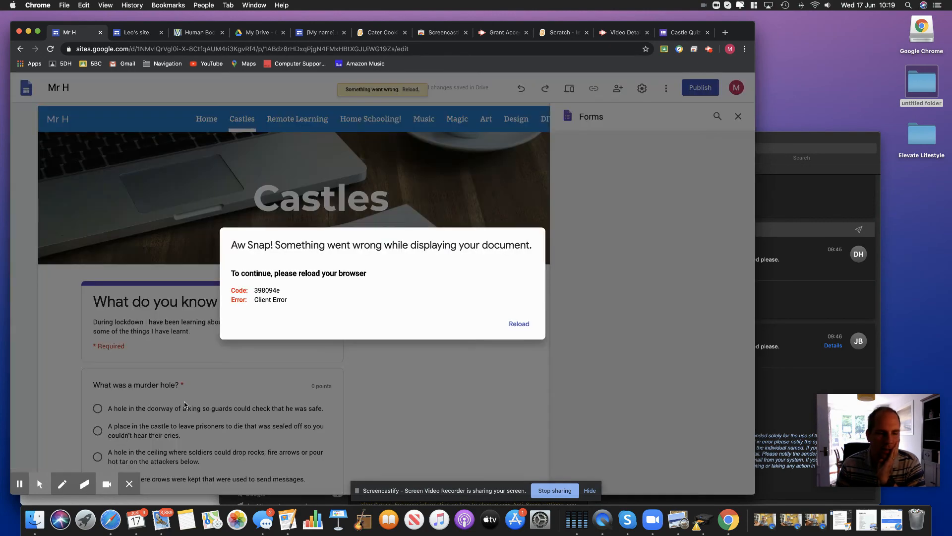
click(519, 323)
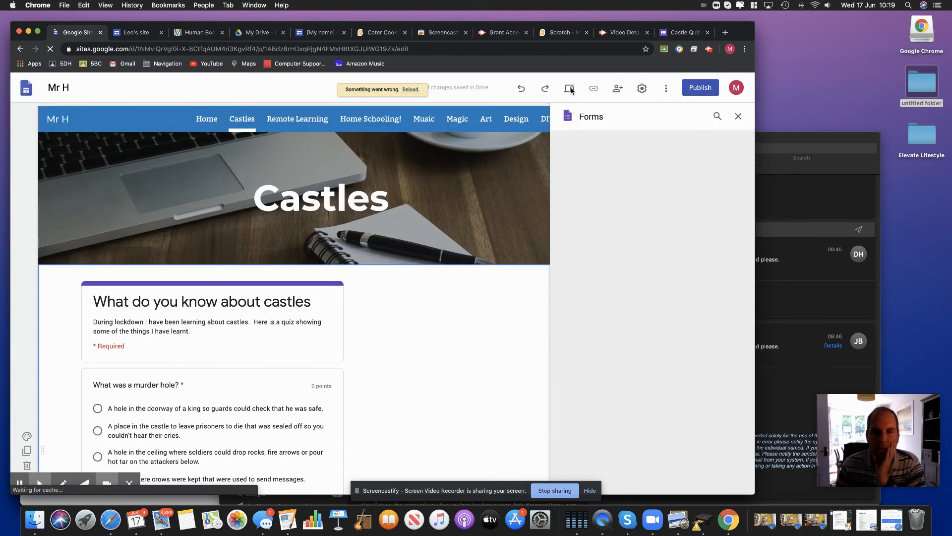
Open a preview of the Castles page with the embedded quiz
click(571, 91)
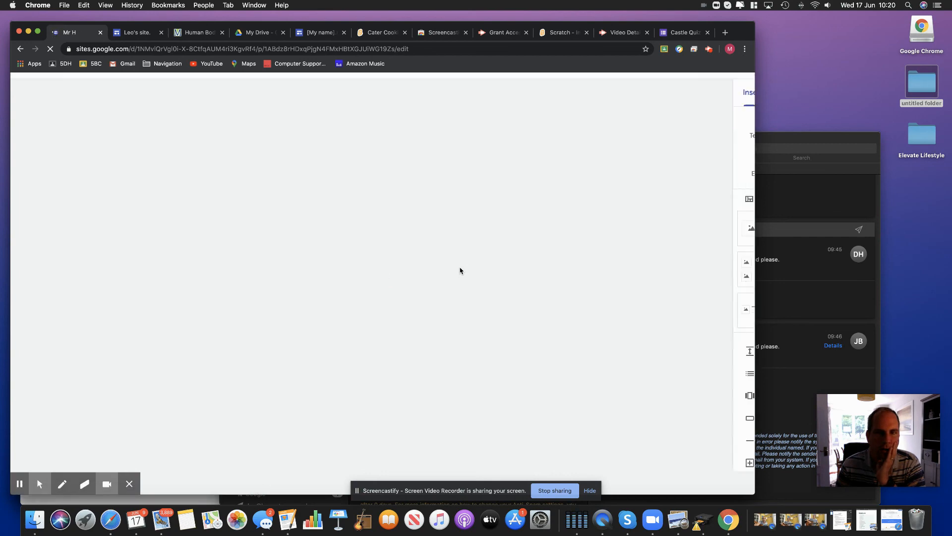
scroll(363, 281, down, 5)
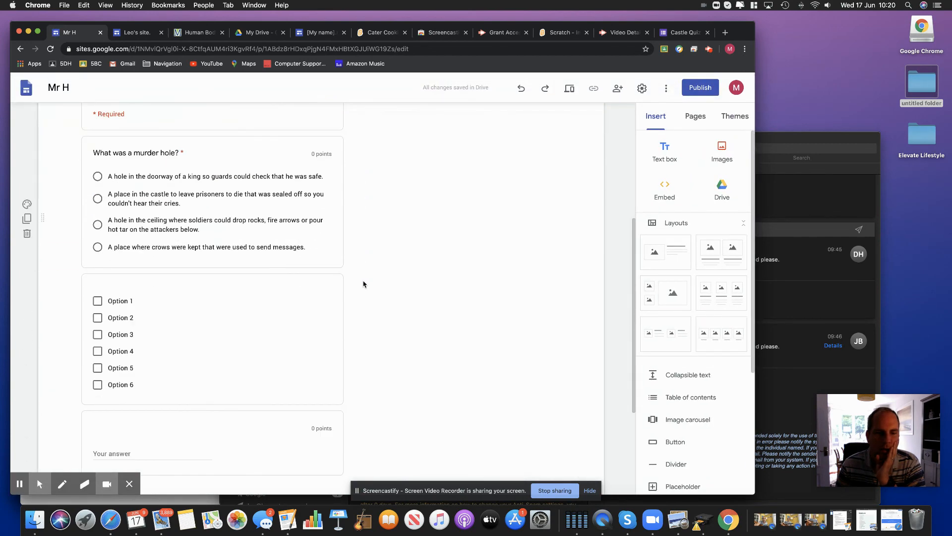
scroll(309, 253, up, 2)
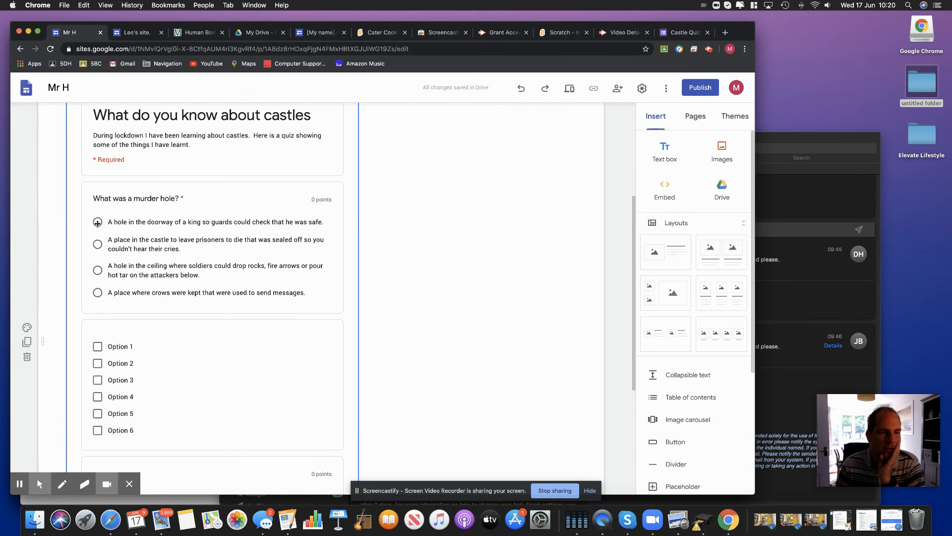
click(419, 240)
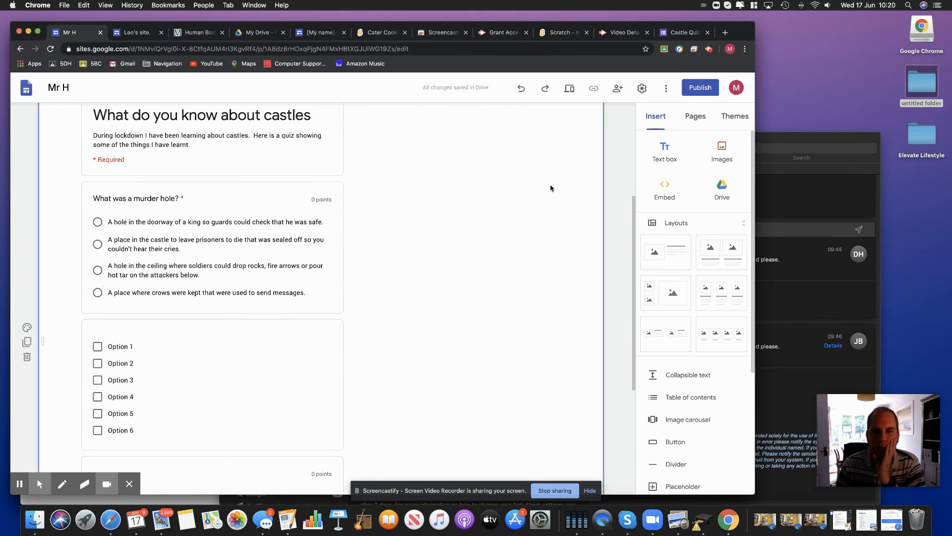
click(571, 90)
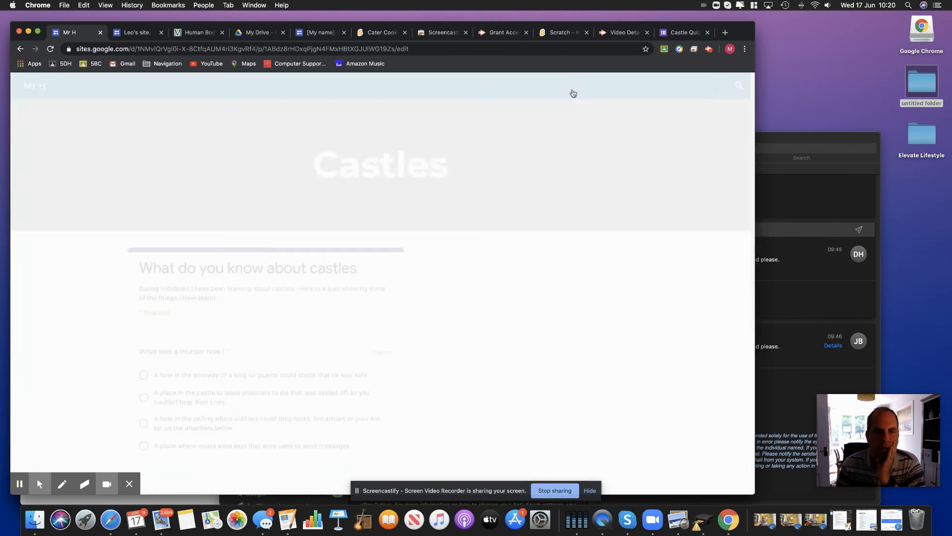
Answer the murder hole question with the king's doorway option and tick Options 2, 3 and 5 in the checkbox question
click(143, 374)
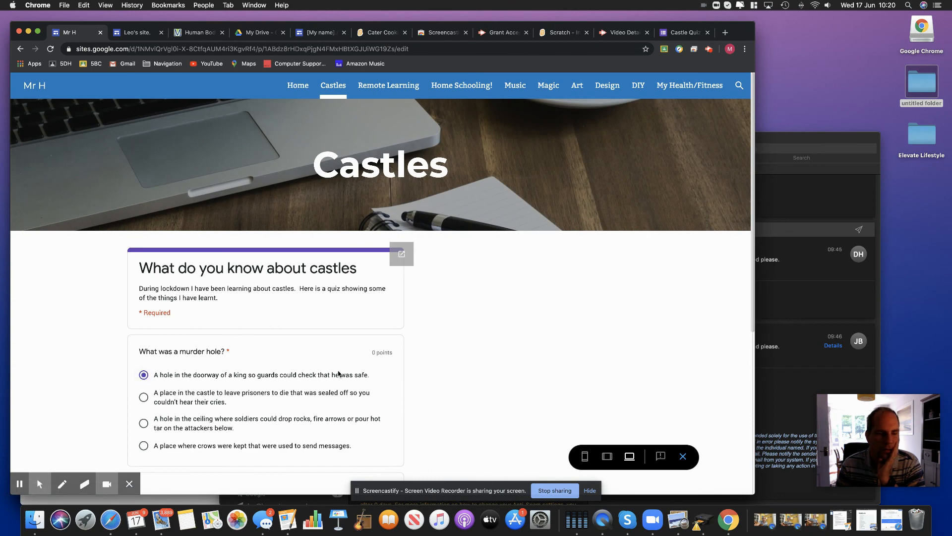
scroll(336, 374, down, 5)
click(143, 303)
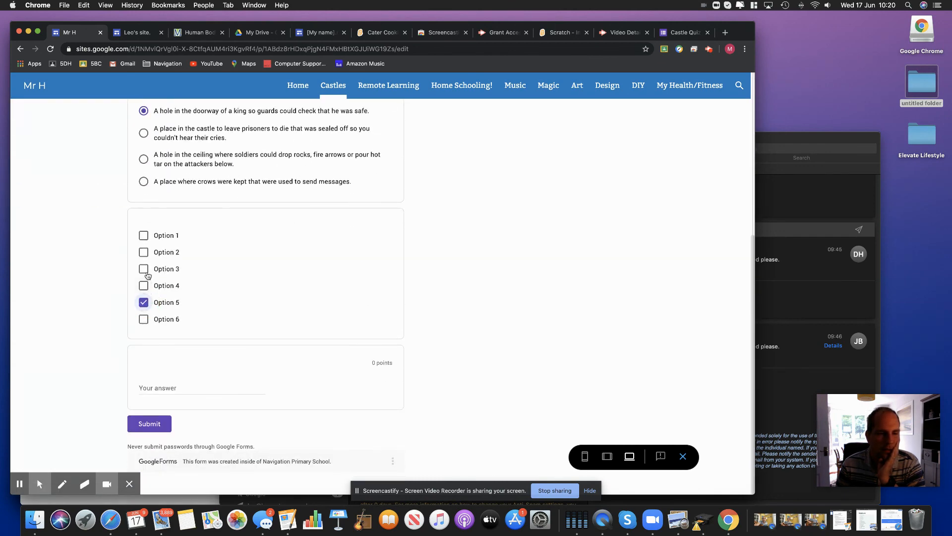
click(144, 269)
click(144, 252)
Enter "murder hole" as the answer to the quiz's short-answer question
click(169, 383)
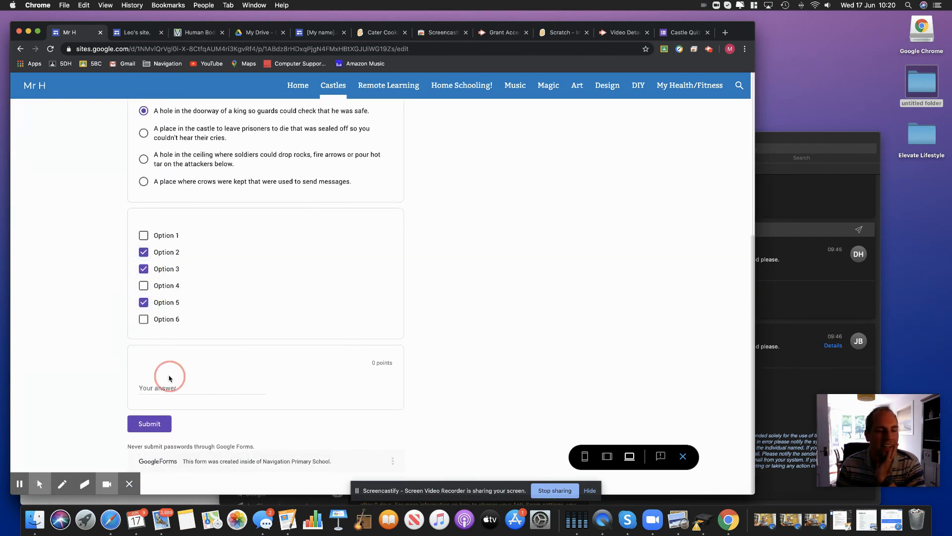
text(murderhole)
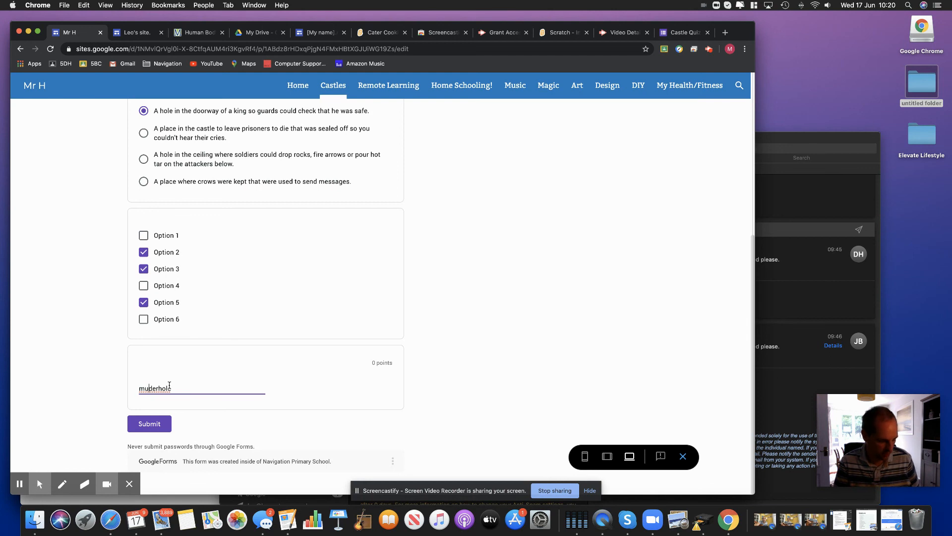
text(r)
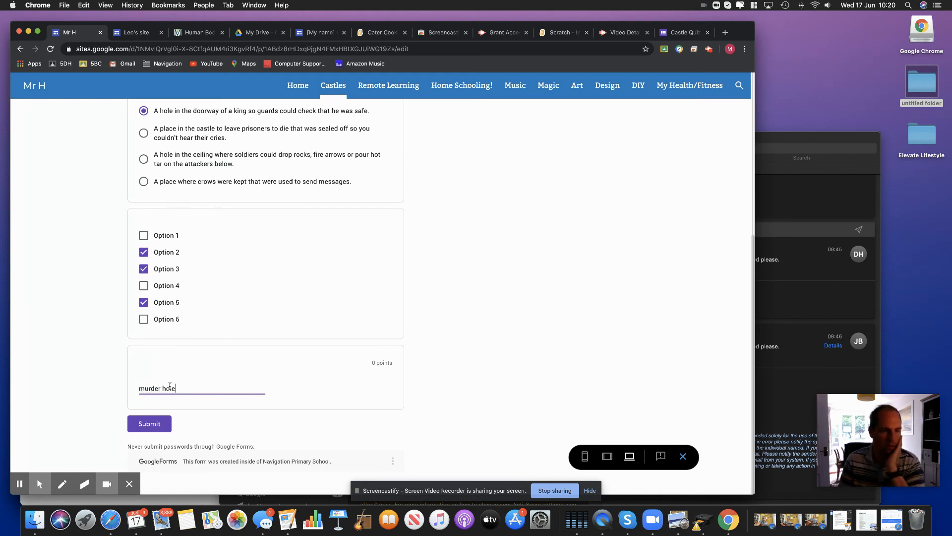
Submit the quiz response and open its score
click(147, 430)
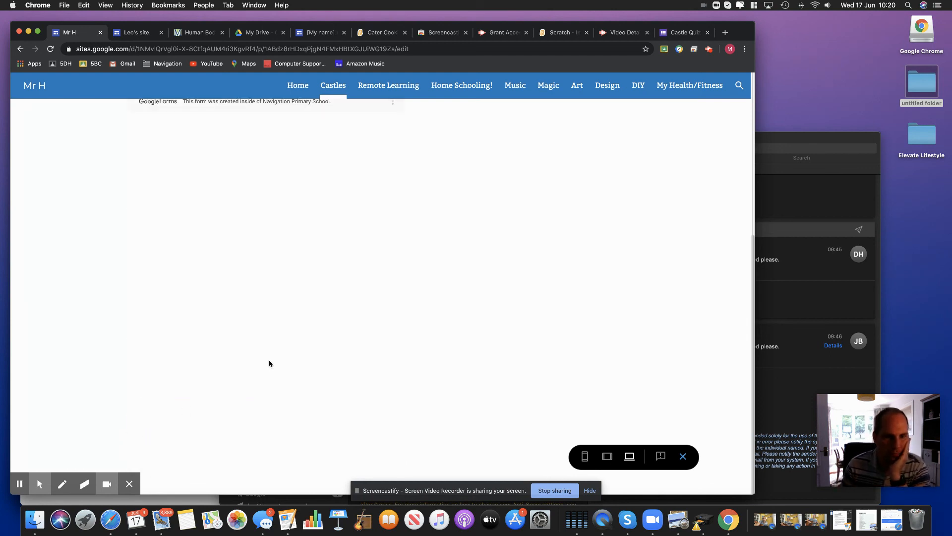
scroll(356, 359, up, 4)
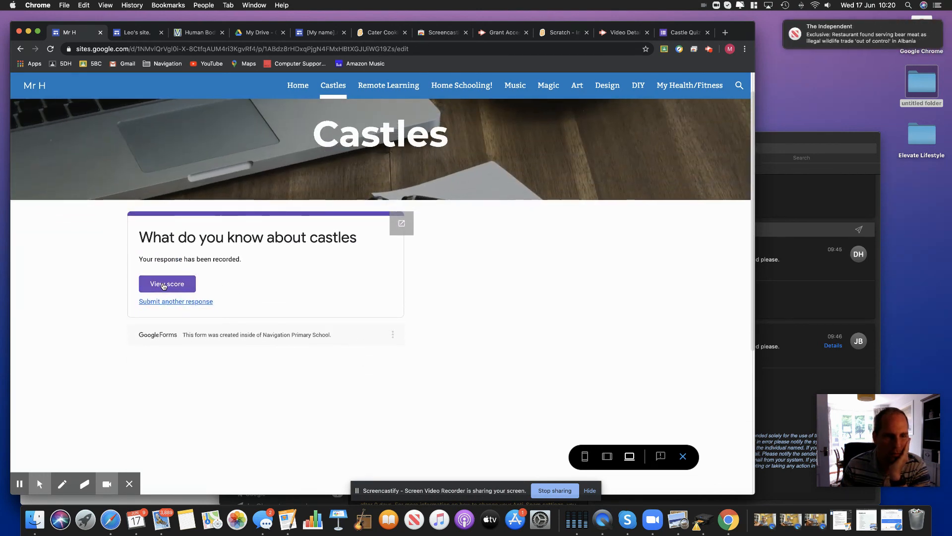
click(166, 284)
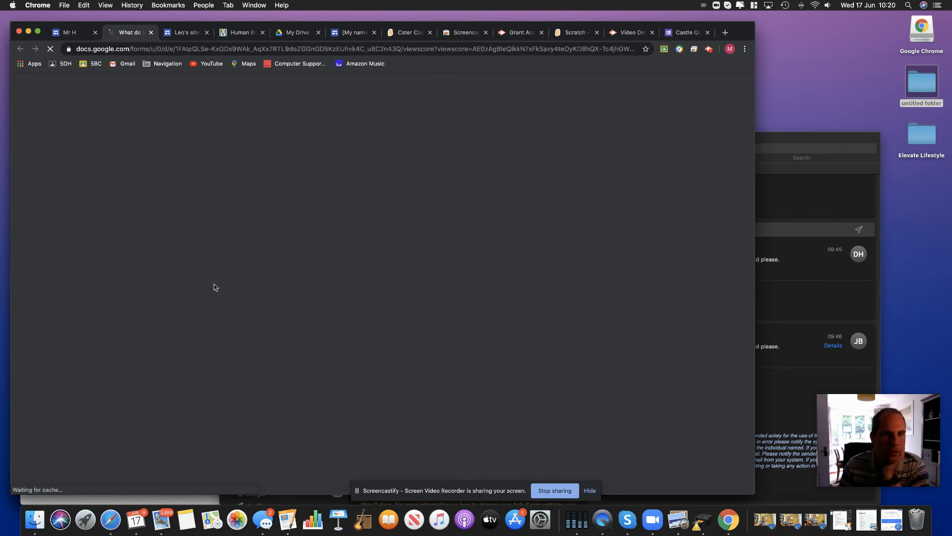
Switch to the Castle Quiz form in Google Forms, view its response summary, dismiss the feature tip and return to the questions
click(687, 32)
click(383, 113)
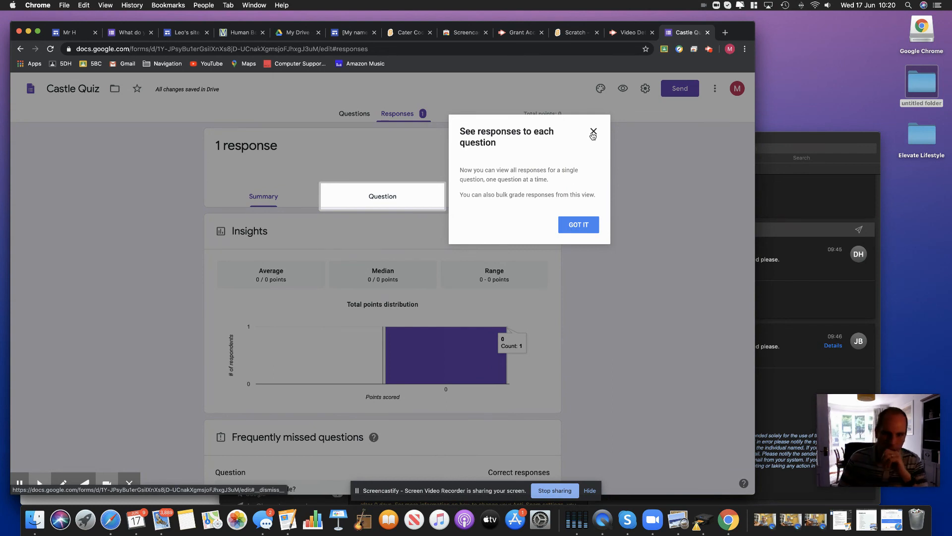
click(588, 225)
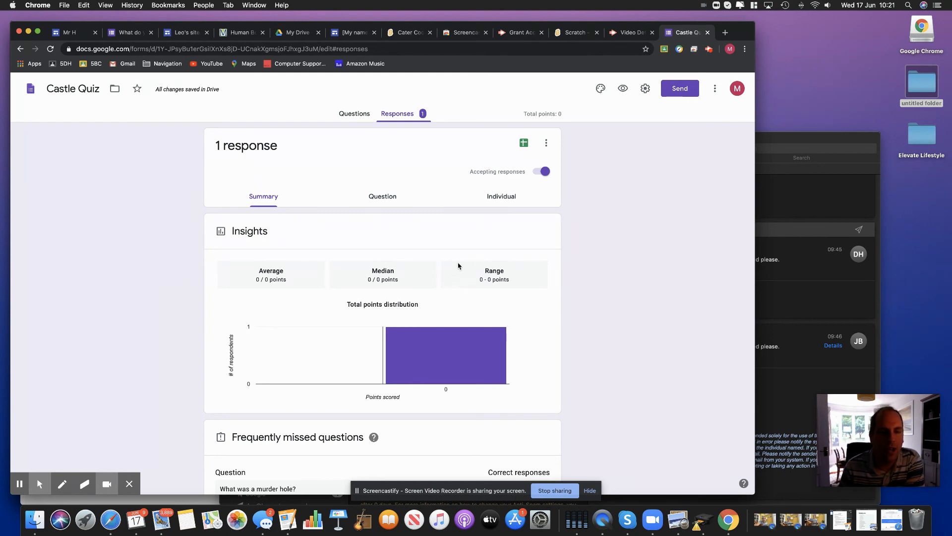
click(354, 114)
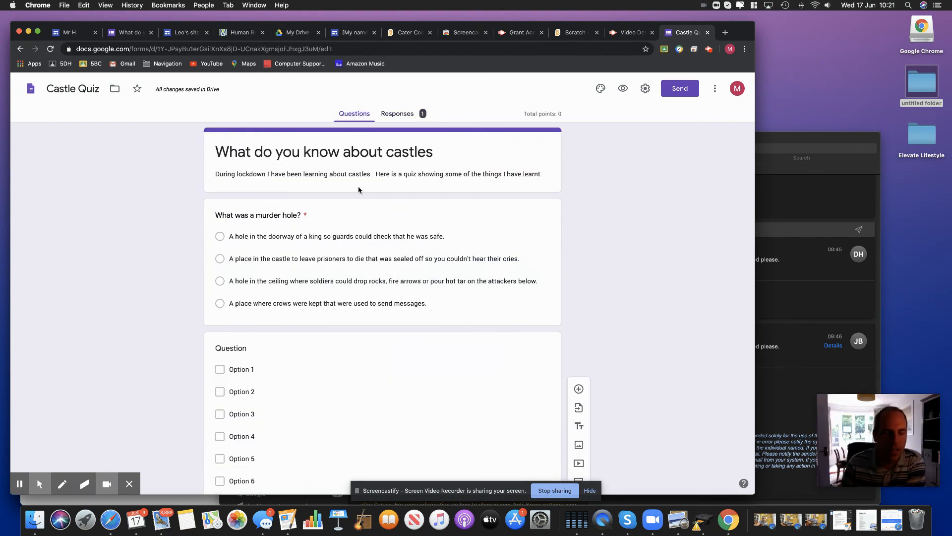
mouse_move(896, 472)
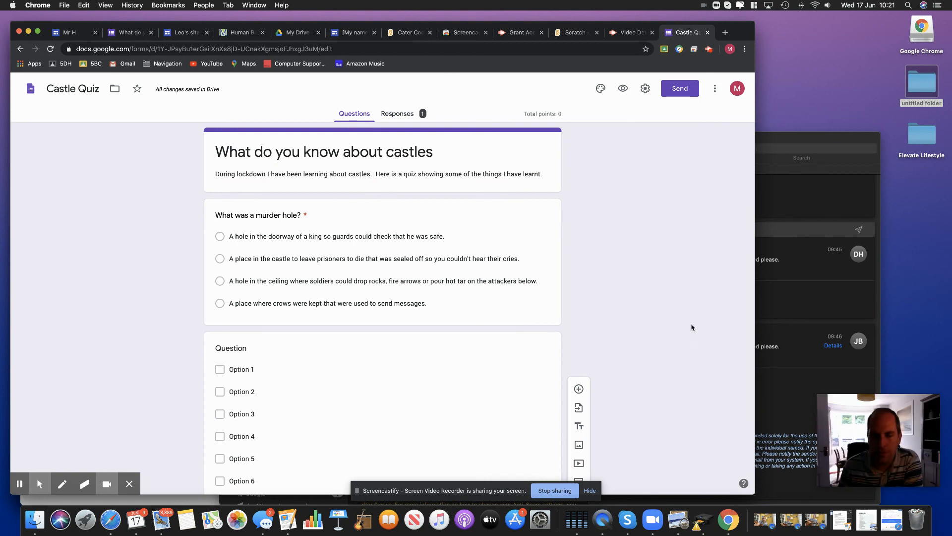
click(709, 50)
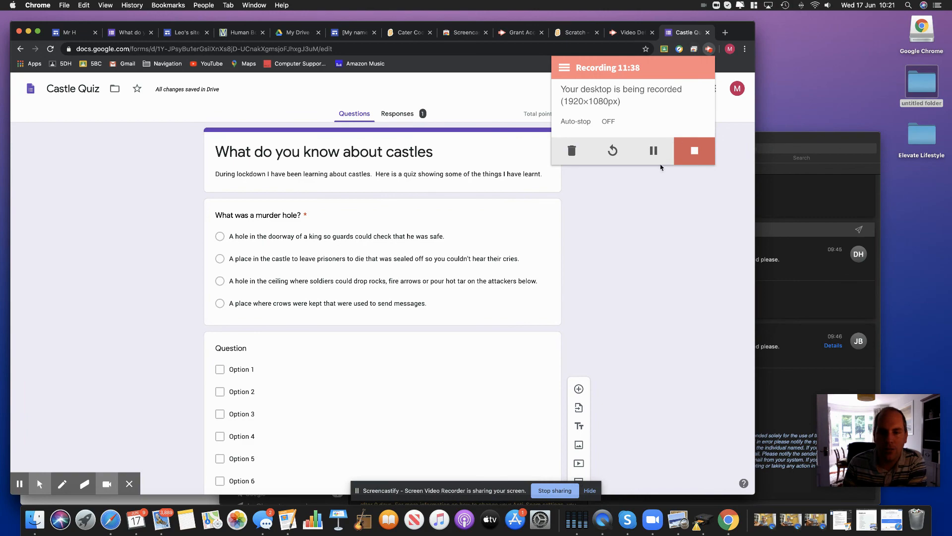